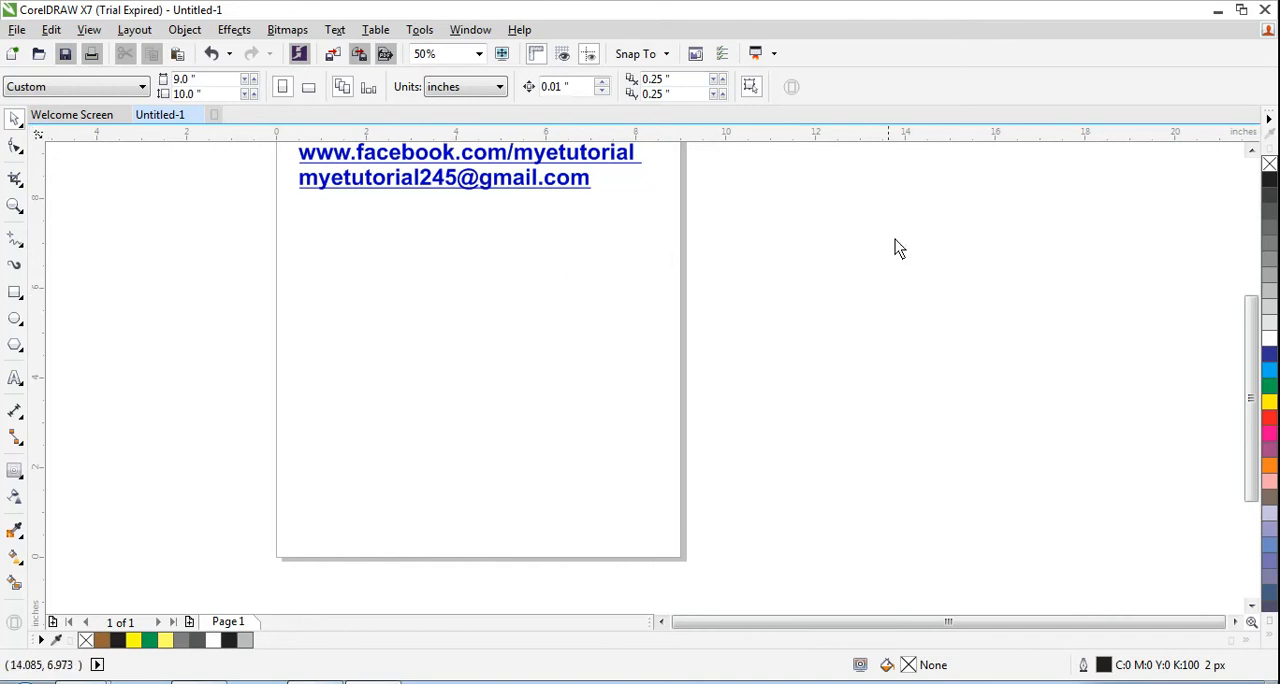
- Draw a circle about 5.15 by 4.94 inches on the page, below the blue contact text
drag(1252, 399, 1252, 377)
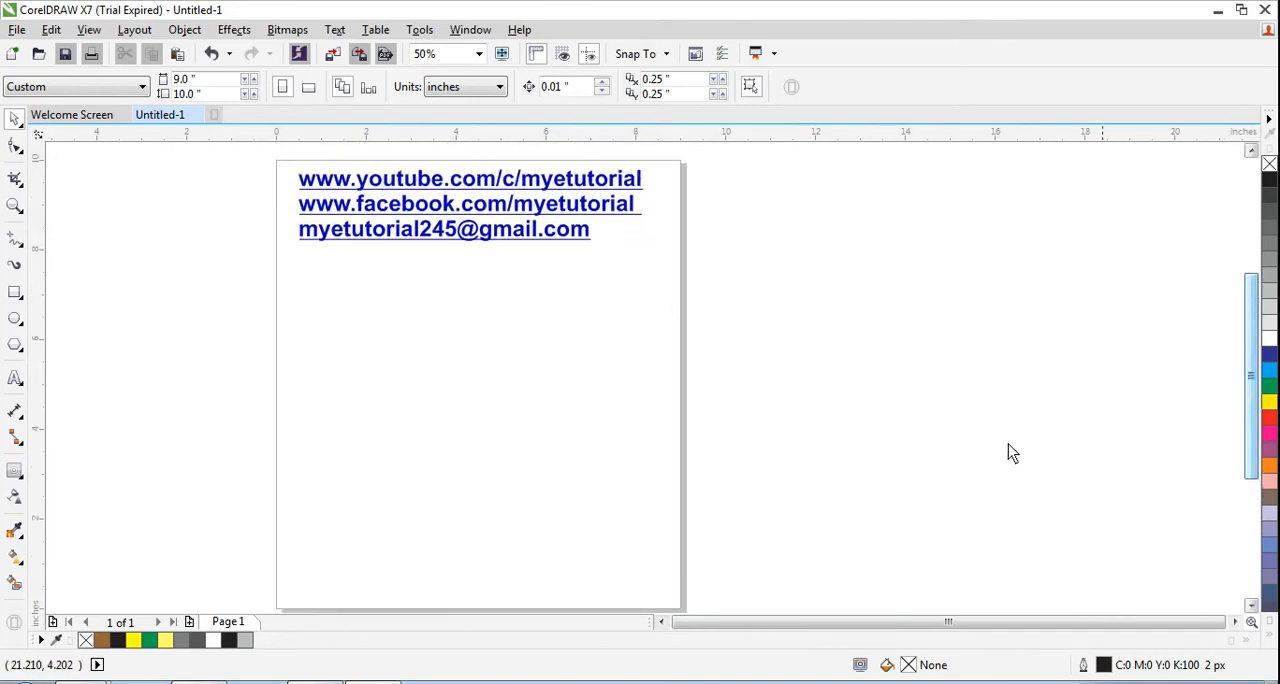
right_click(597, 410)
click(561, 403)
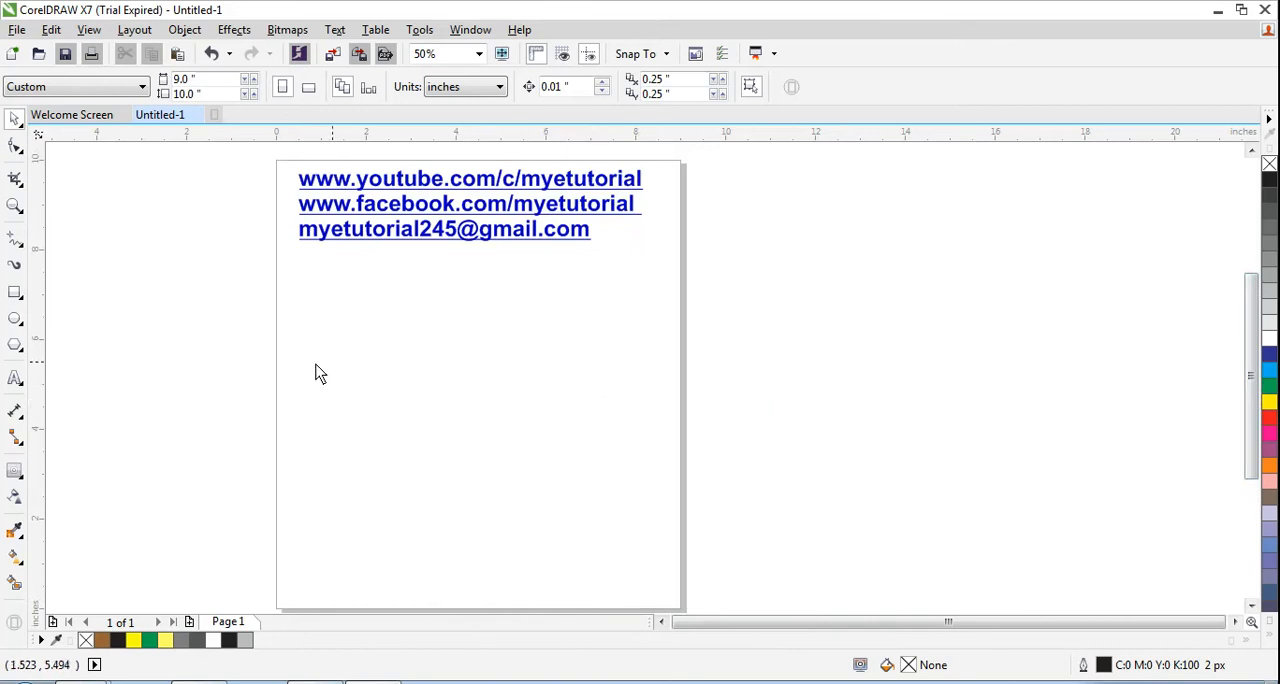
click(15, 318)
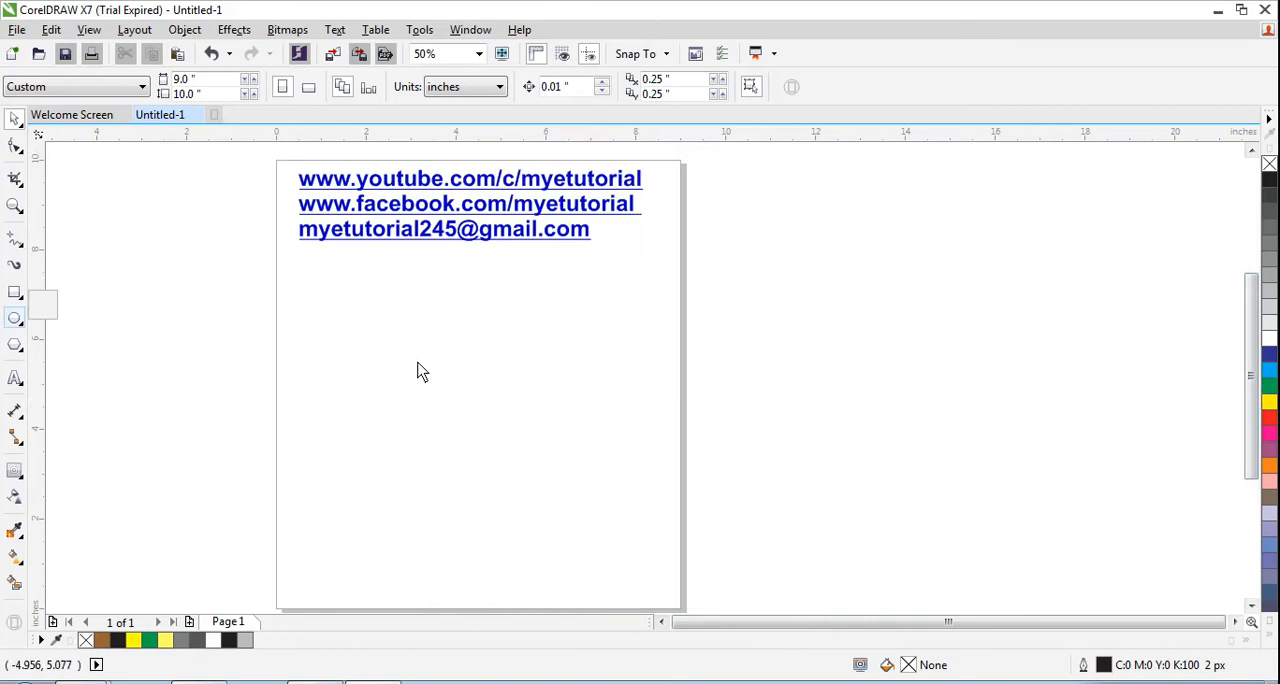
click(20, 324)
click(70, 317)
drag(350, 302, 580, 531)
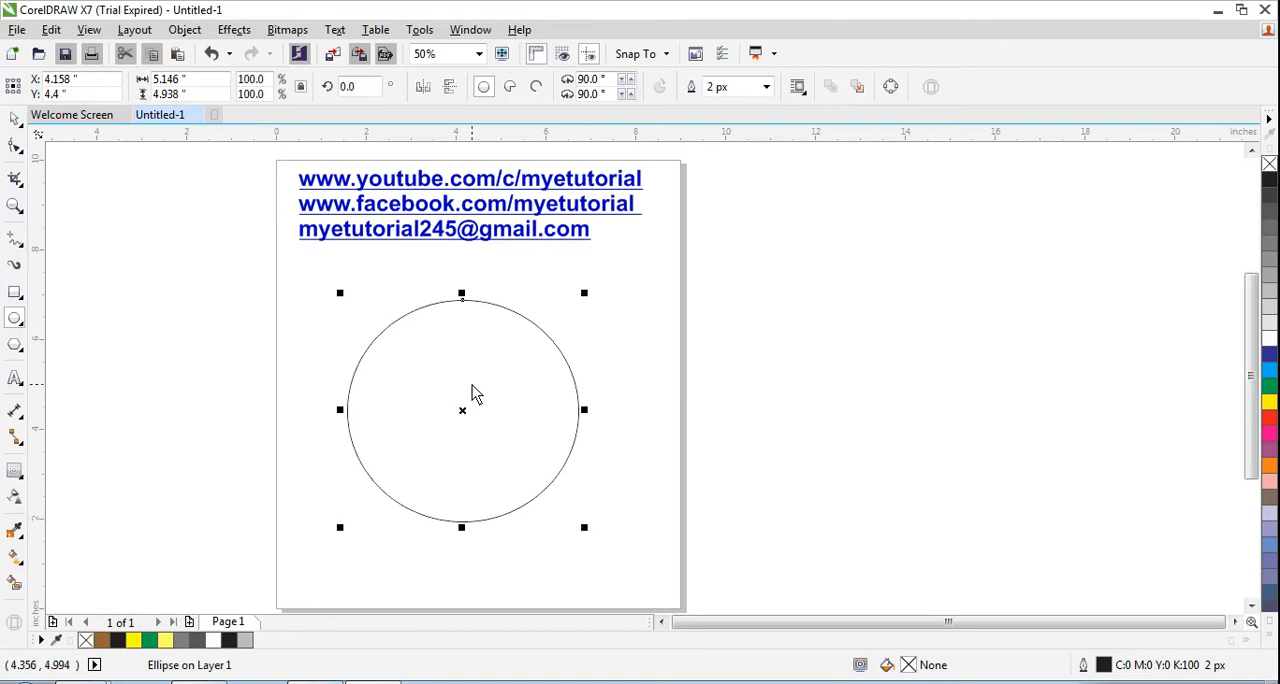
- Duplicate the circle, align the copy over the original and scale it about its centre to about 4.42 by 4.24 inches
key(space)
drag(448, 377, 470, 382)
key(ctrl+d)
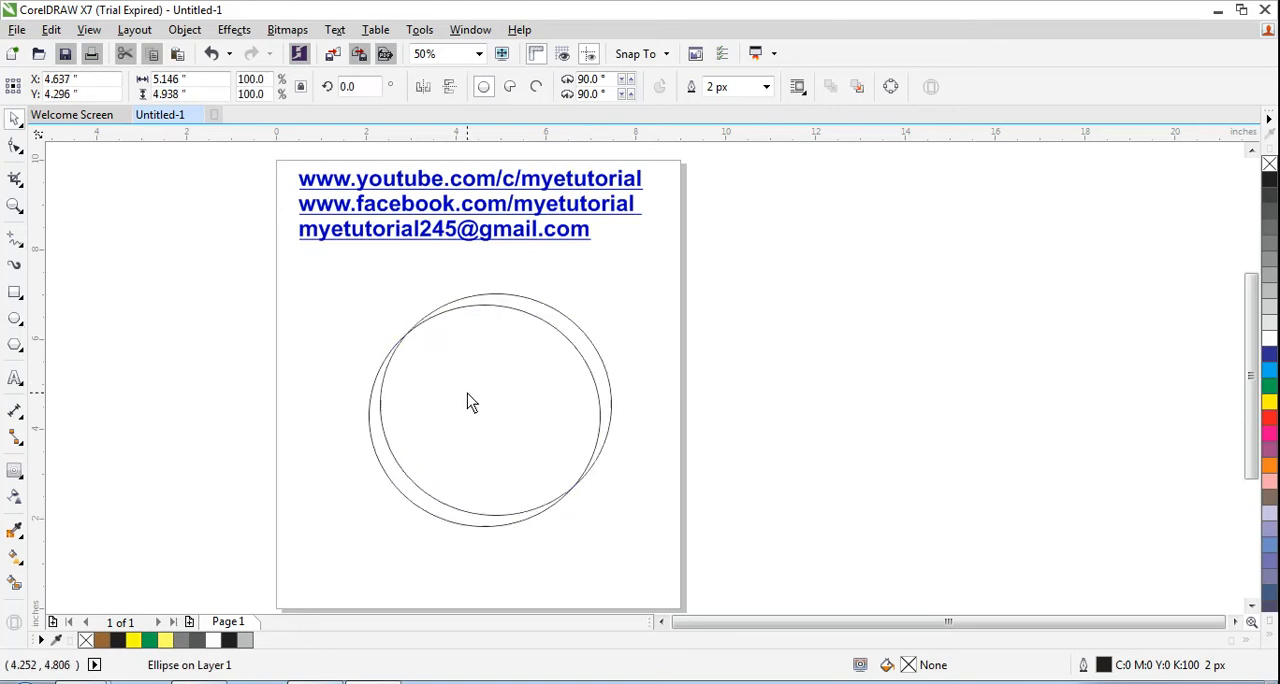
drag(577, 331, 566, 336)
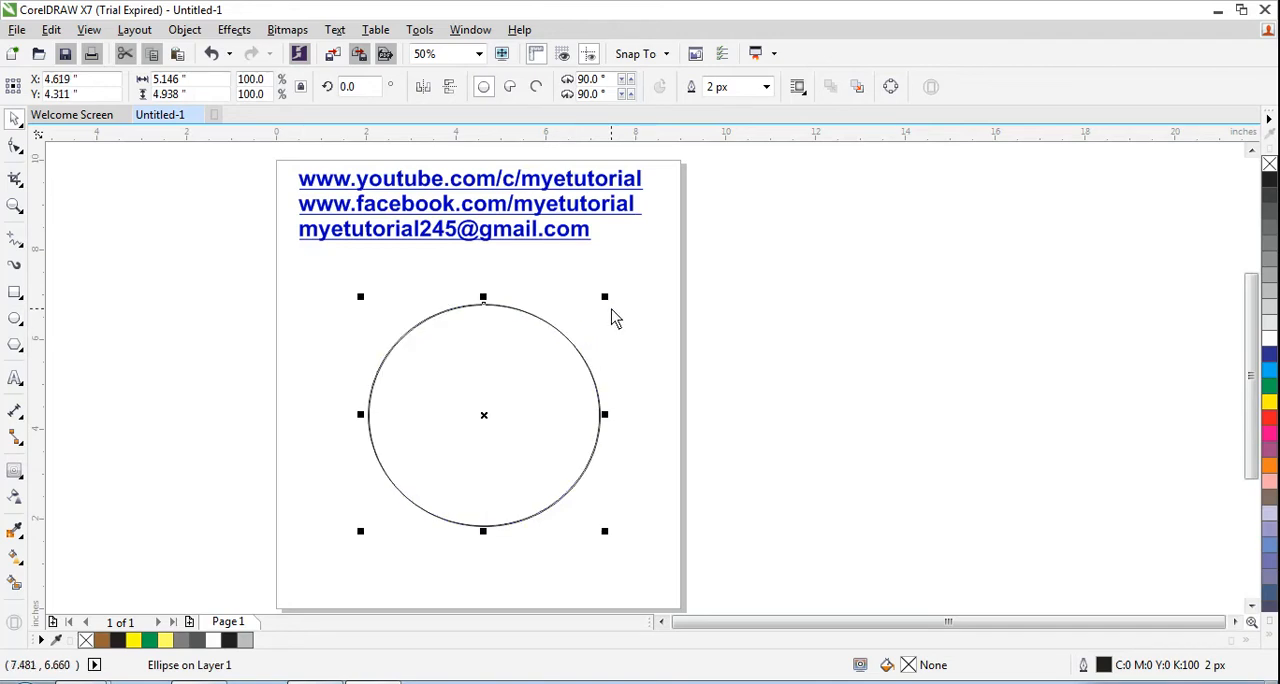
drag(606, 297, 600, 319)
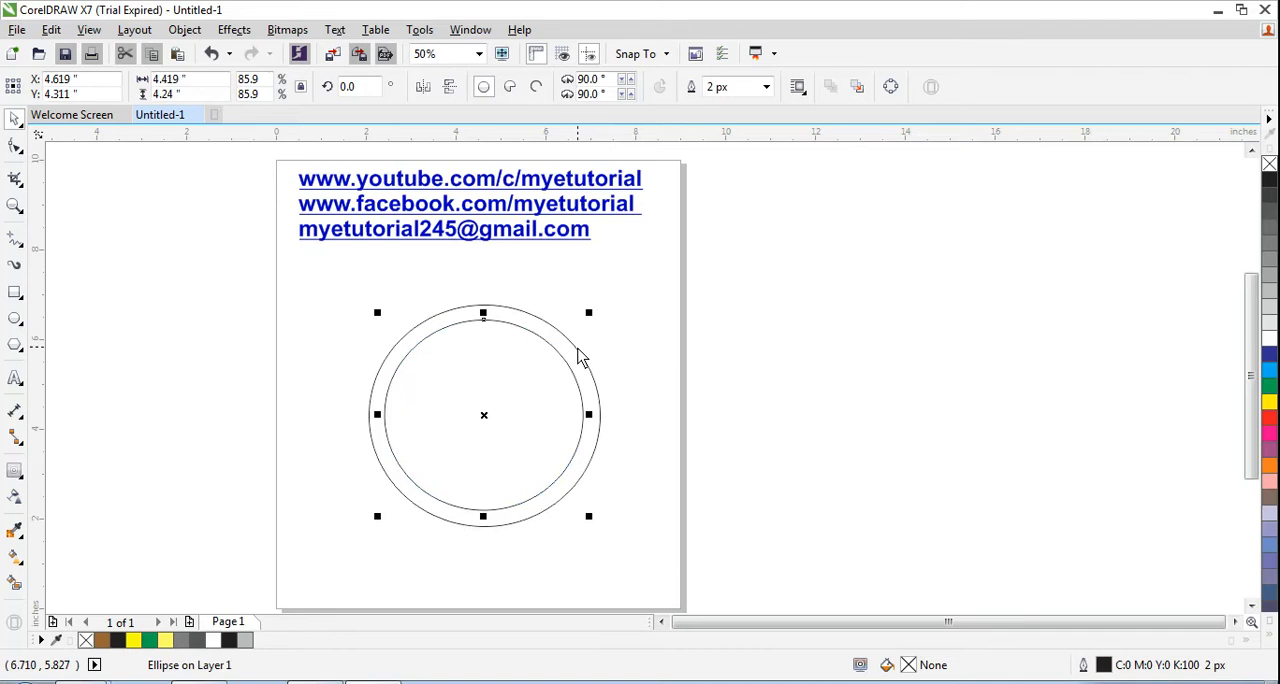
- Set the outer circle's outline width to 25 px
click(580, 359)
click(766, 87)
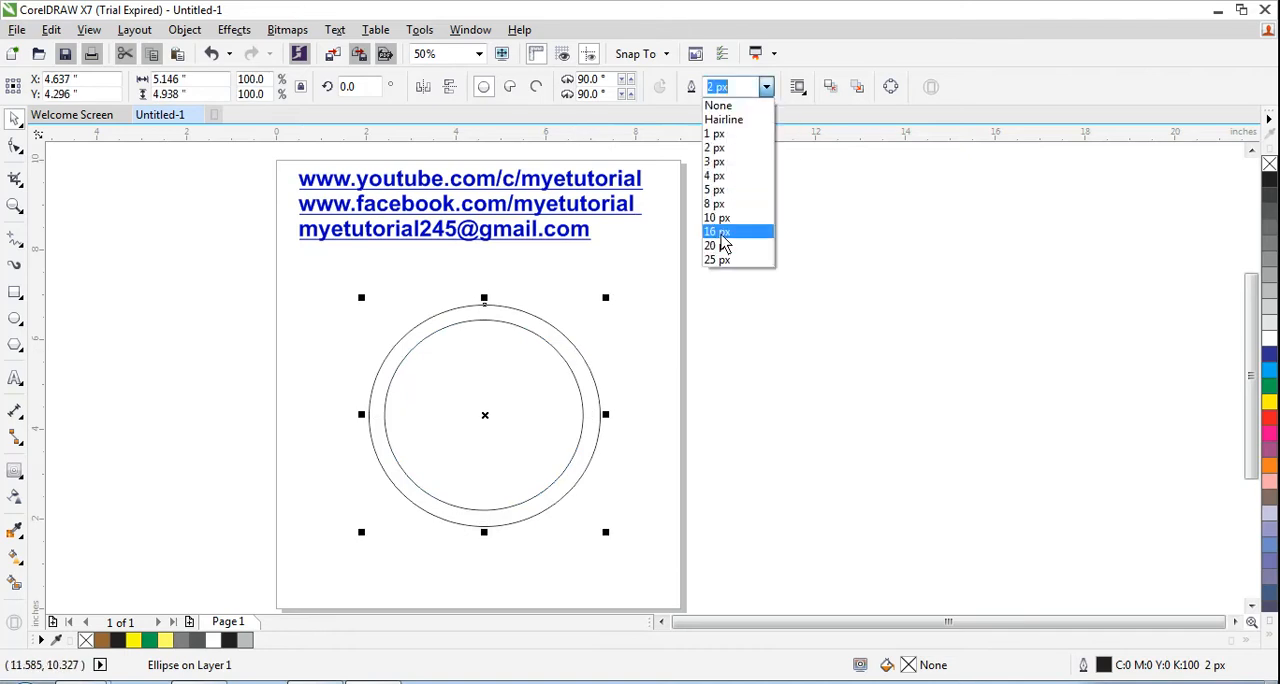
click(721, 259)
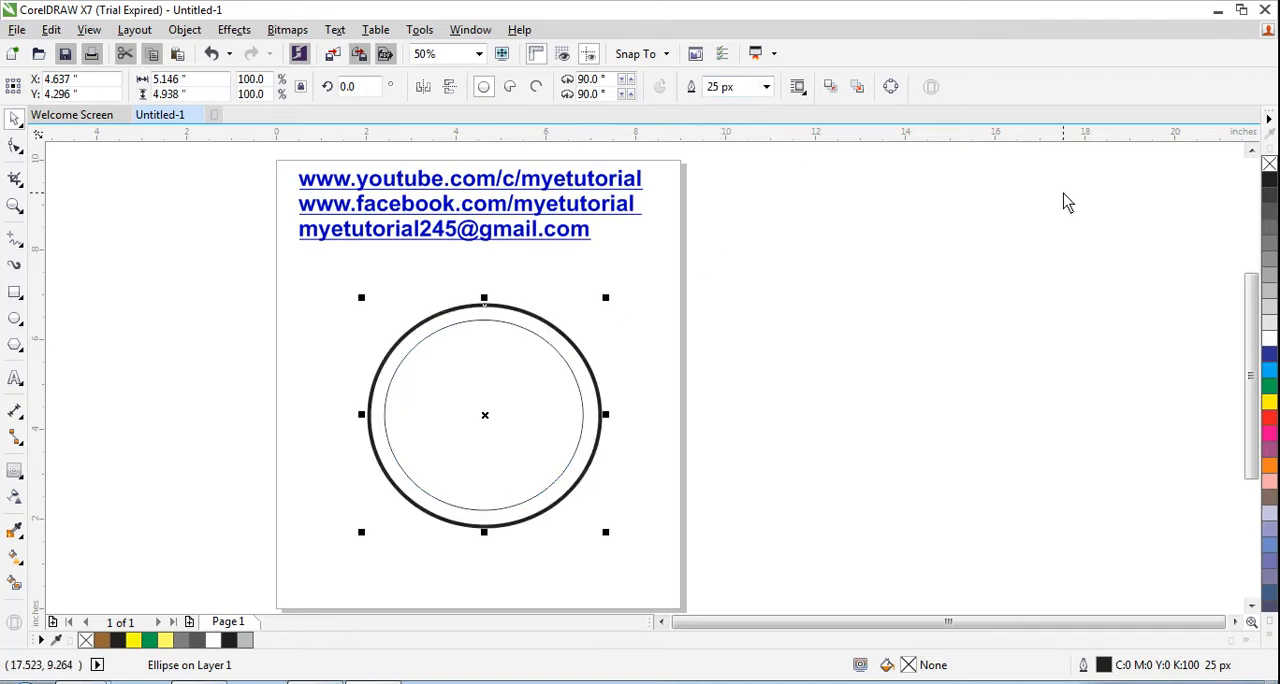
- Switch to the browser and compare the WordPress logo images there with the two circles drawn so far
key(alt+Tab)
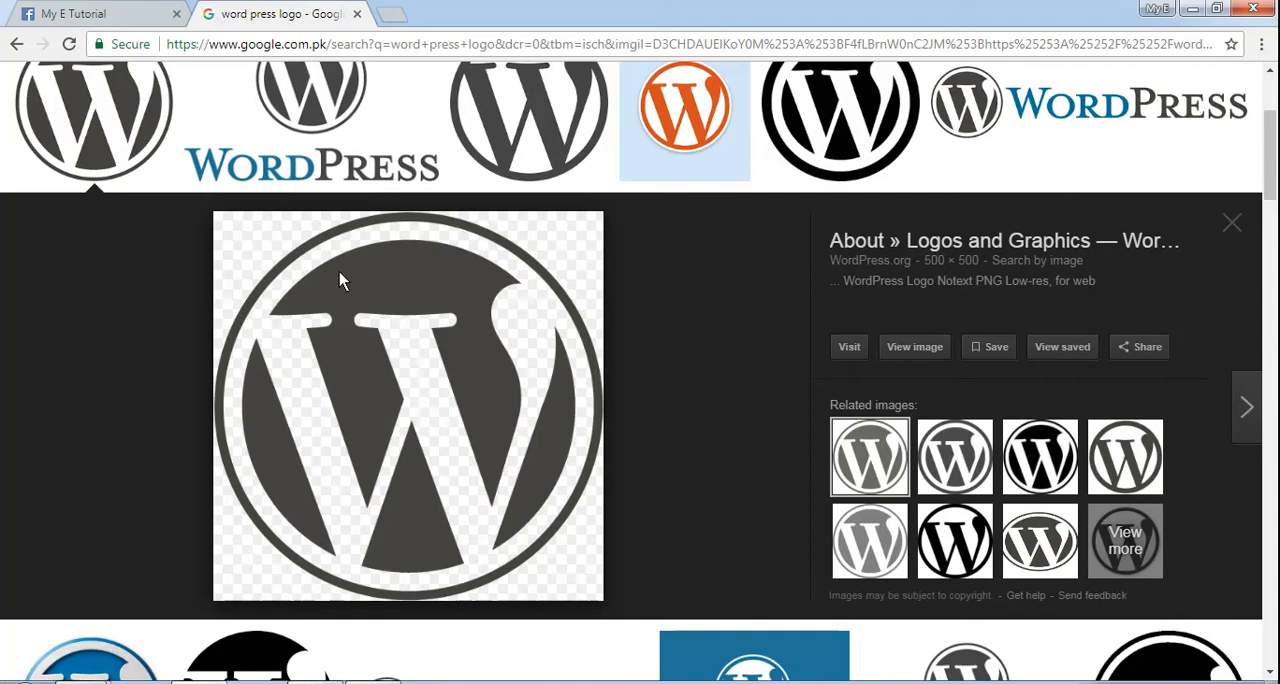
scroll(339, 272, up, 2)
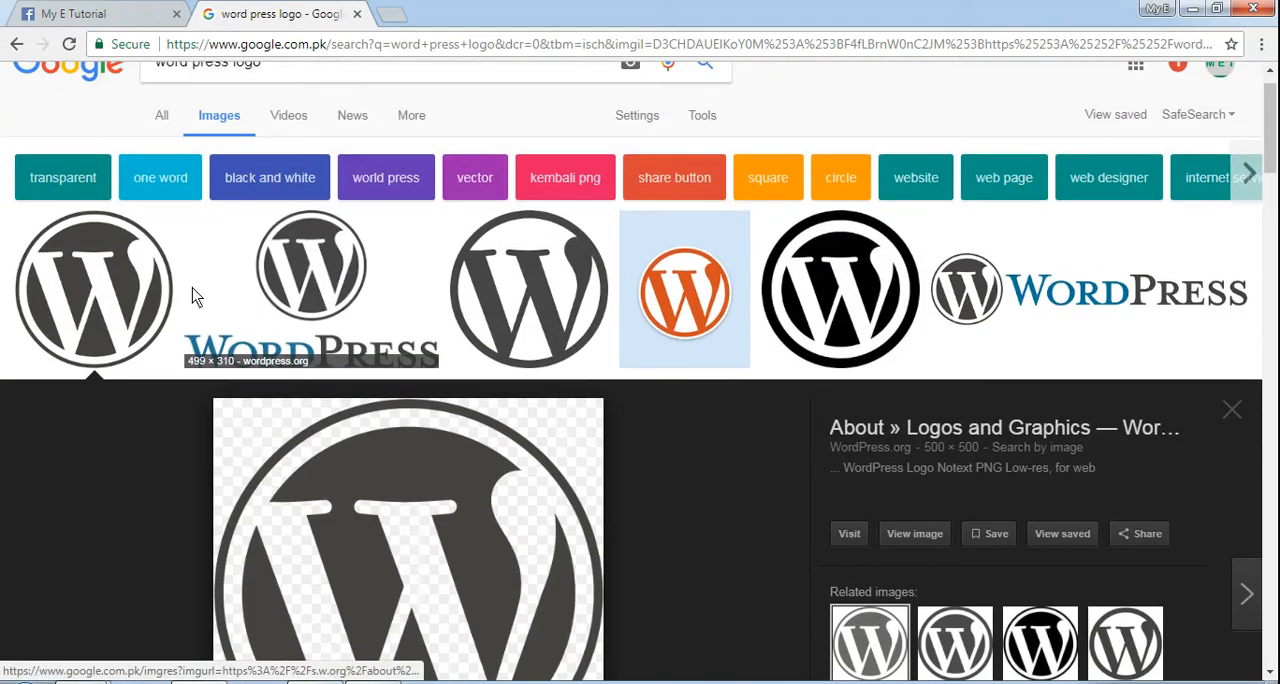
key(alt+Tab)
key(alt+Tab)
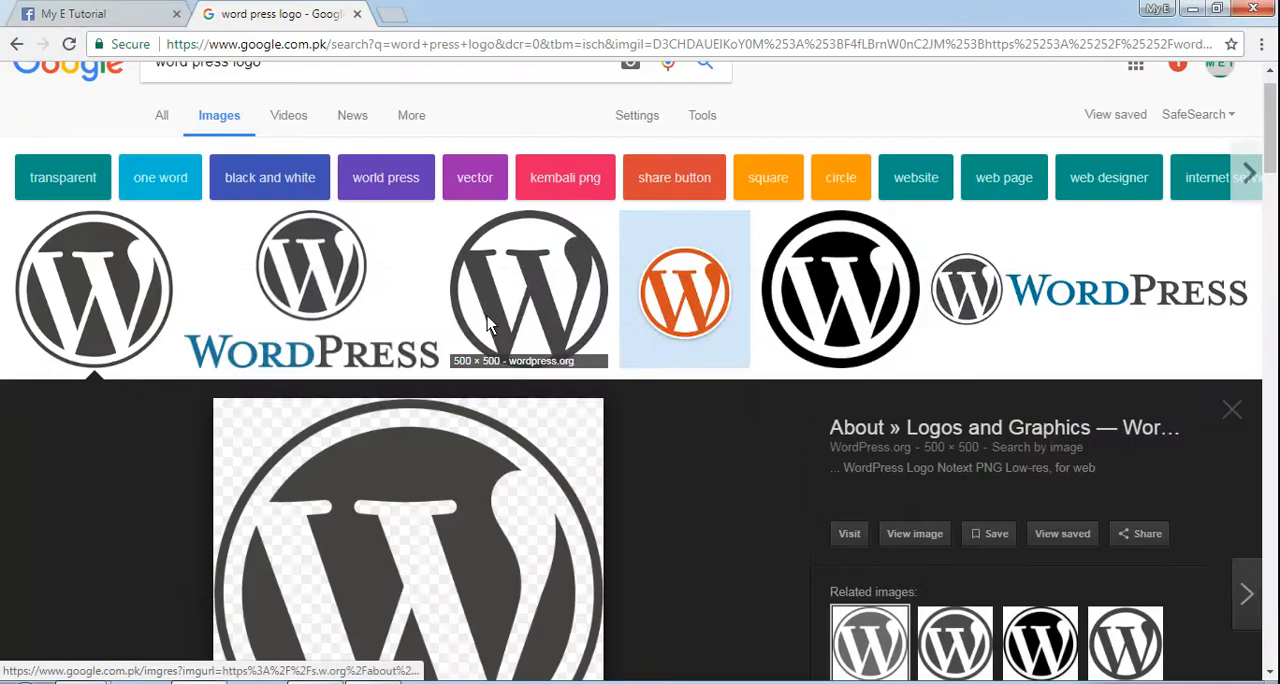
key(alt+Tab)
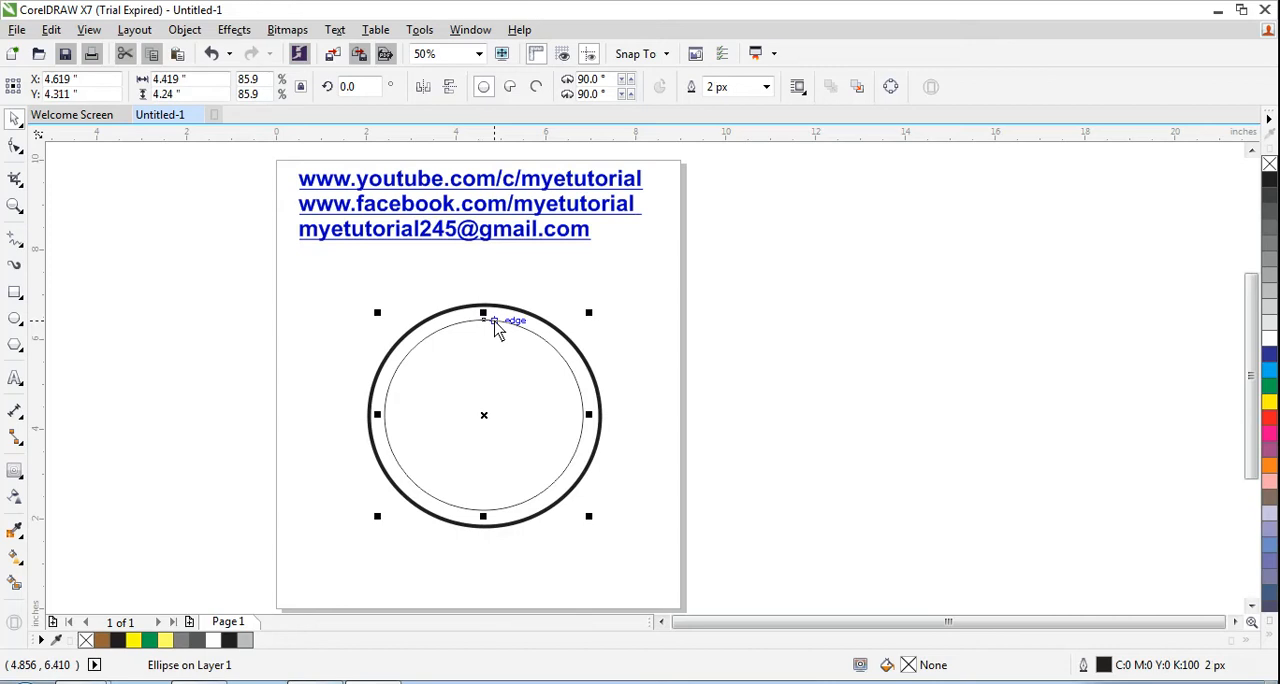
- Return to CorelDRAW and fill the inner circle with 80% Black
key(alt+Tab)
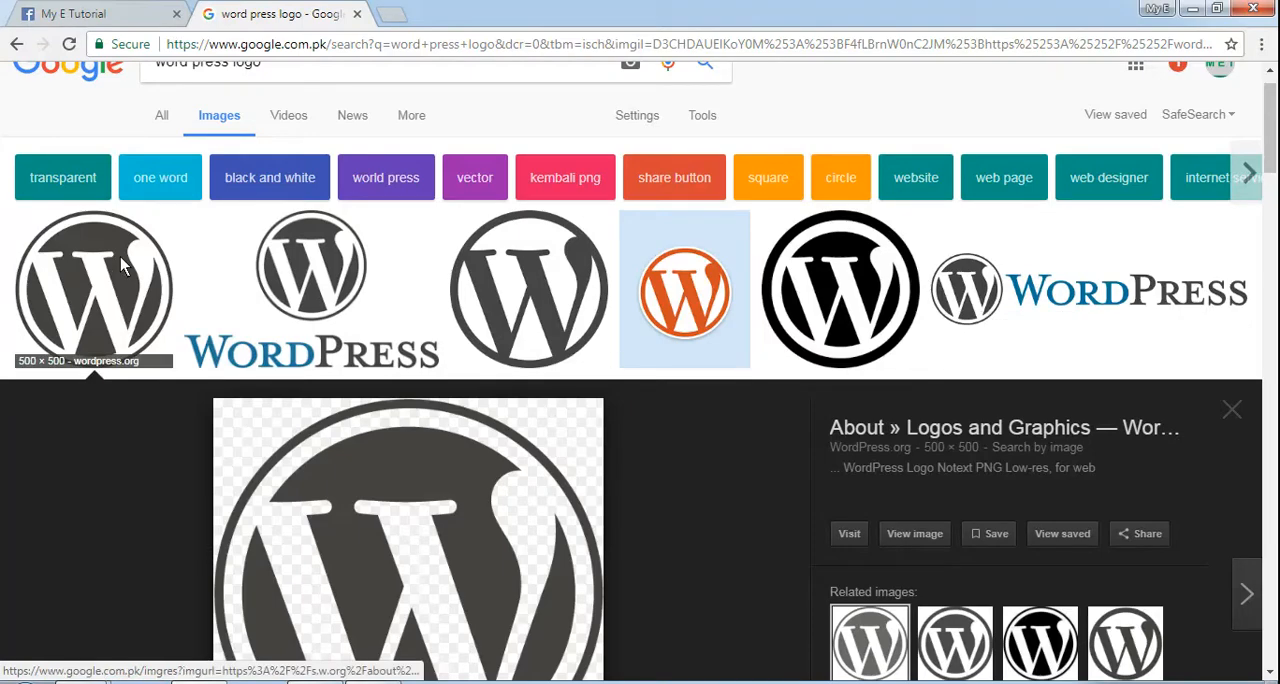
key(alt+Tab)
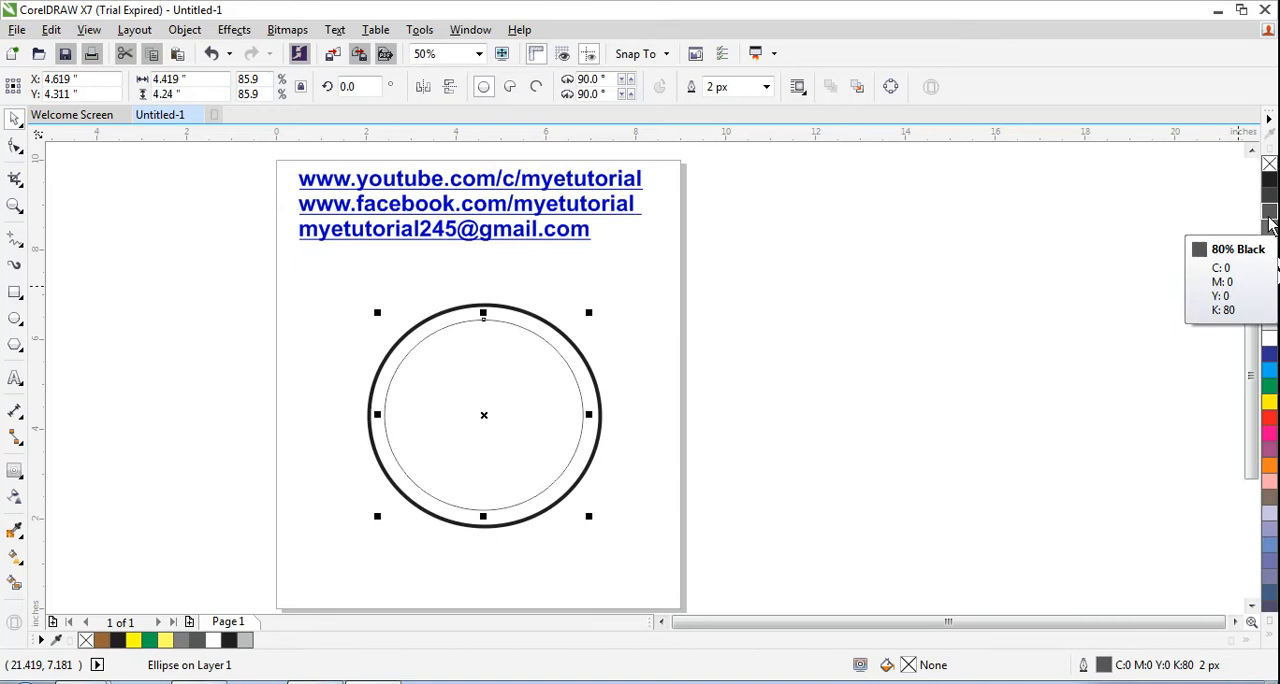
click(1269, 220)
click(345, 368)
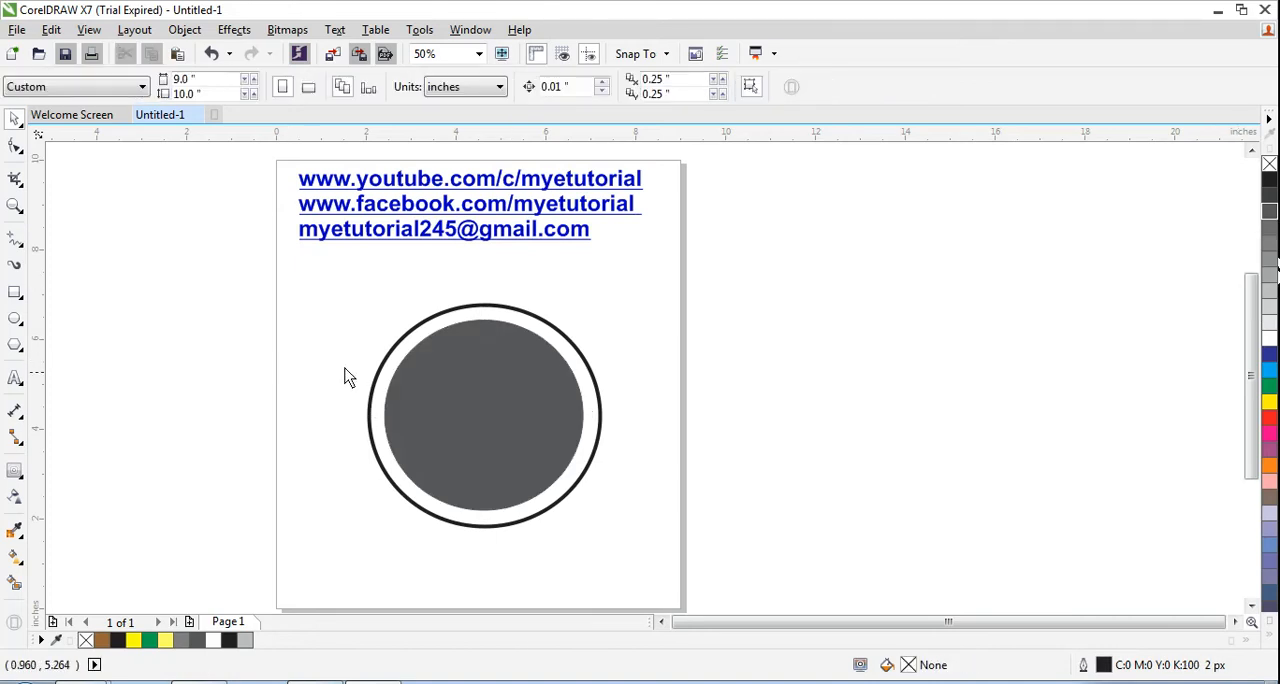
- Try removing the outline from both circles at once, and undo the removal
drag(329, 281, 631, 566)
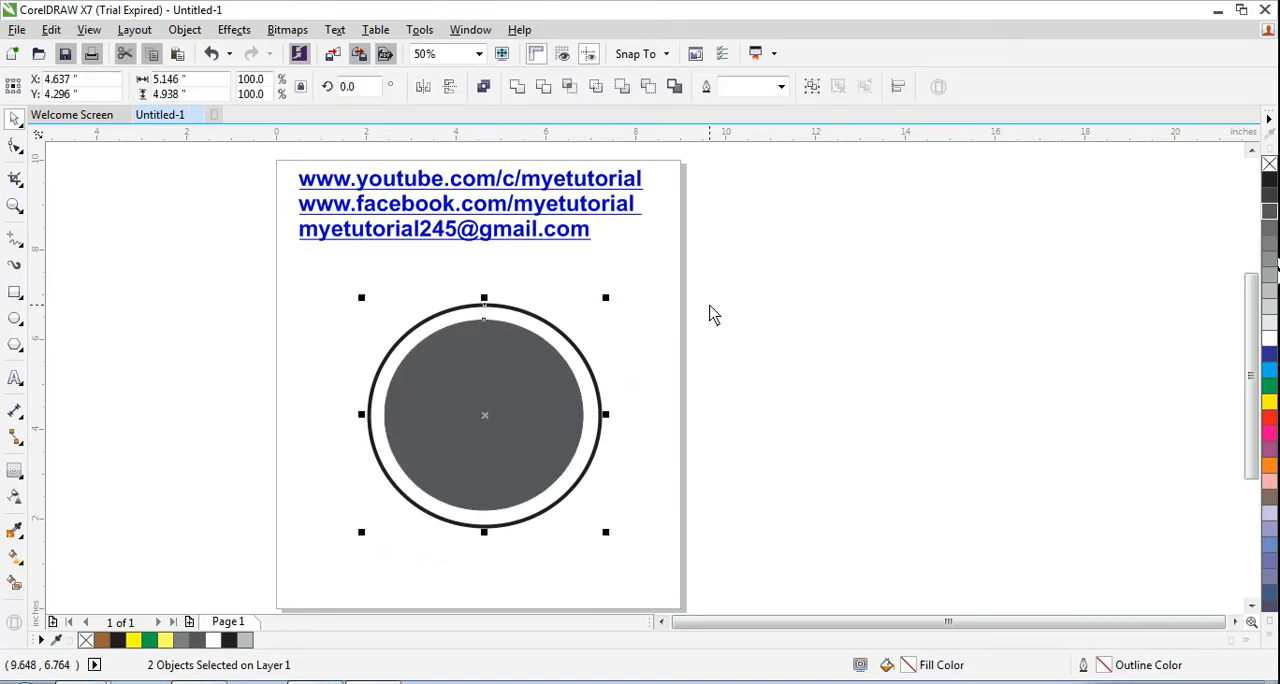
right_click(1269, 164)
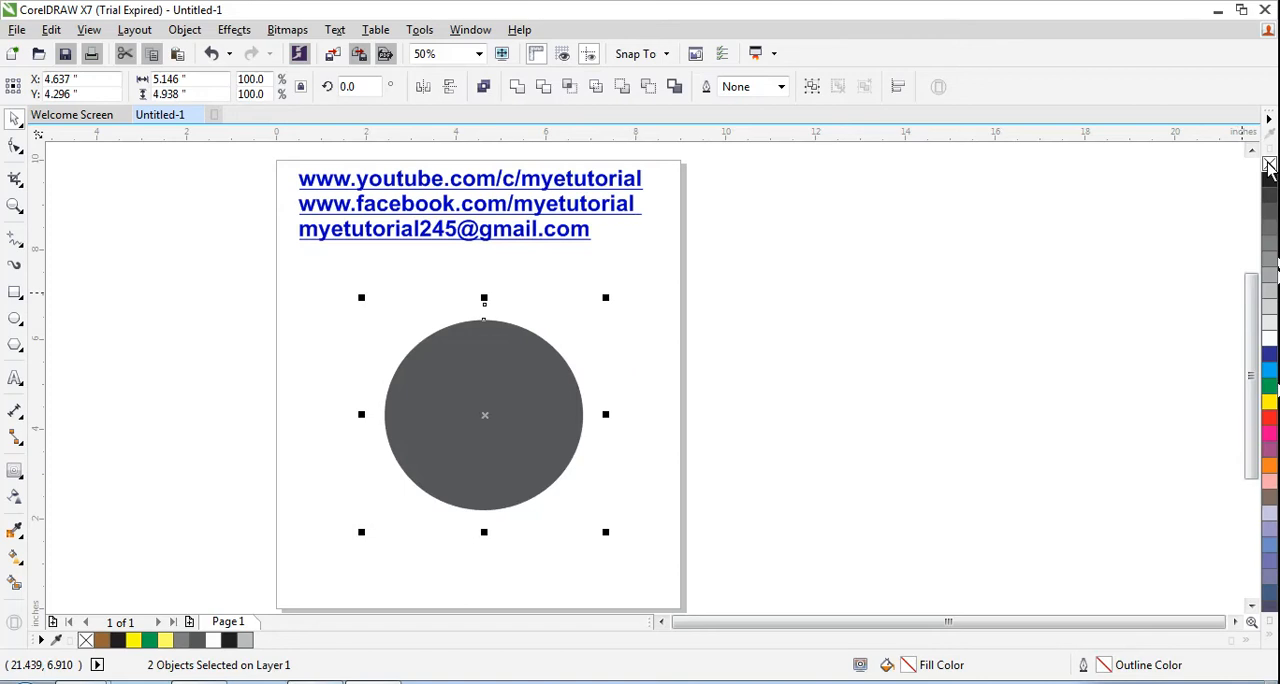
key(ctrl+z)
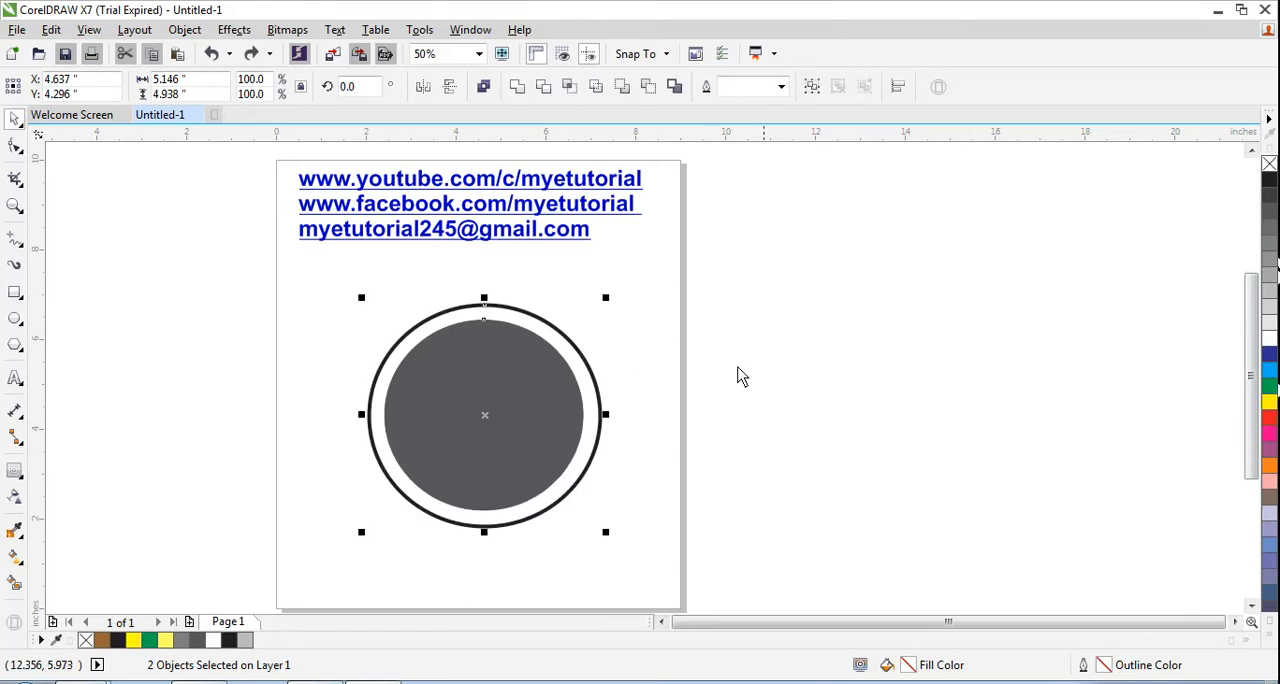
- Remove the outline from the filled inner circle only
click(614, 357)
click(548, 376)
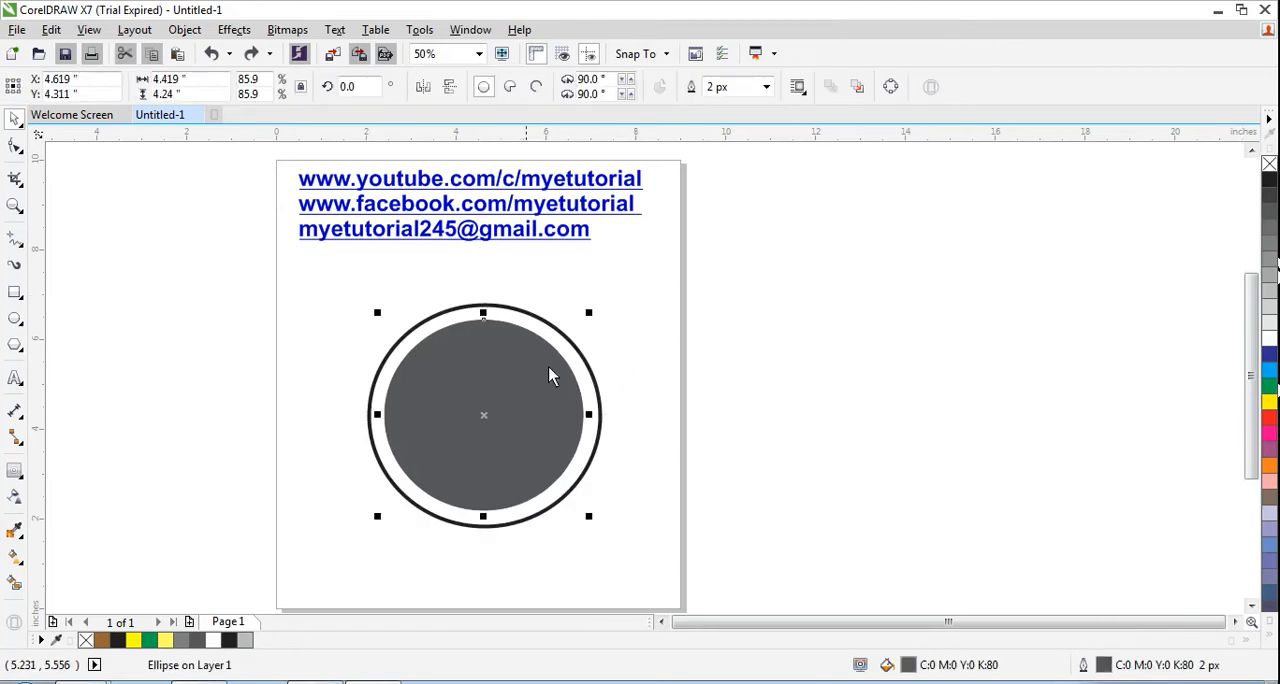
right_click(1269, 164)
click(646, 347)
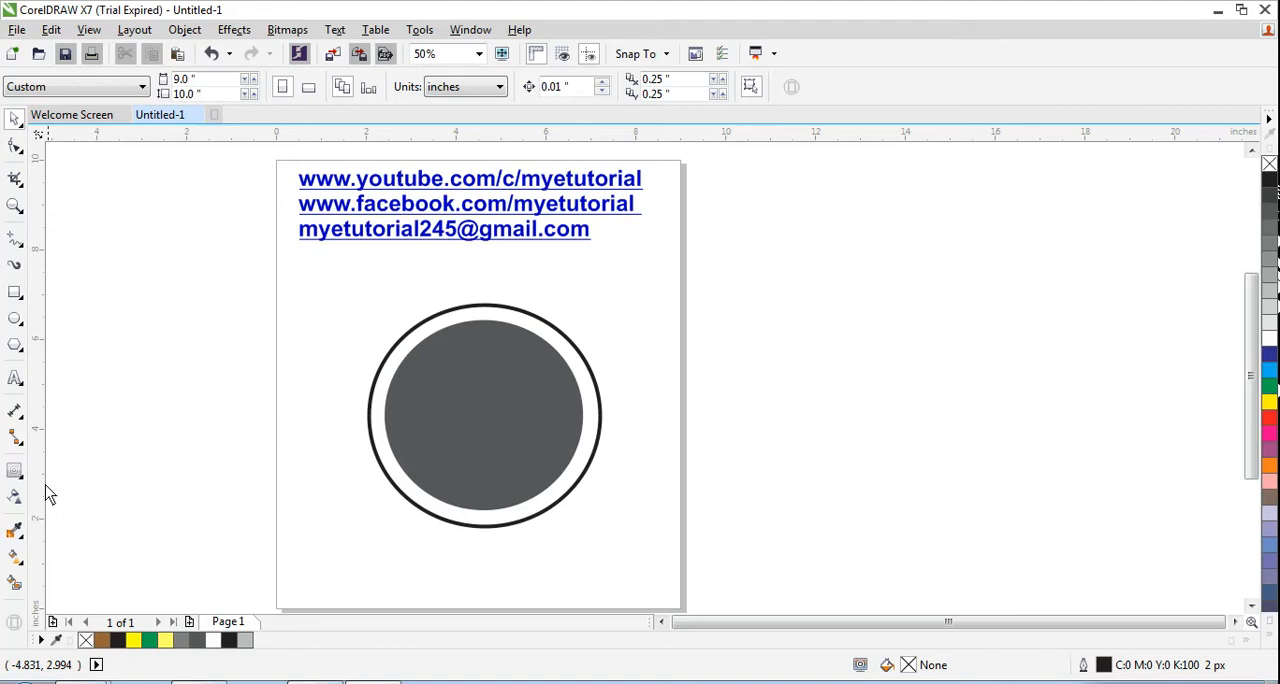
- Add the artistic text "w" in the empty area beside the page and set its font to Baskerville Old Face
click(15, 378)
click(836, 258)
text(w)
key(Escape)
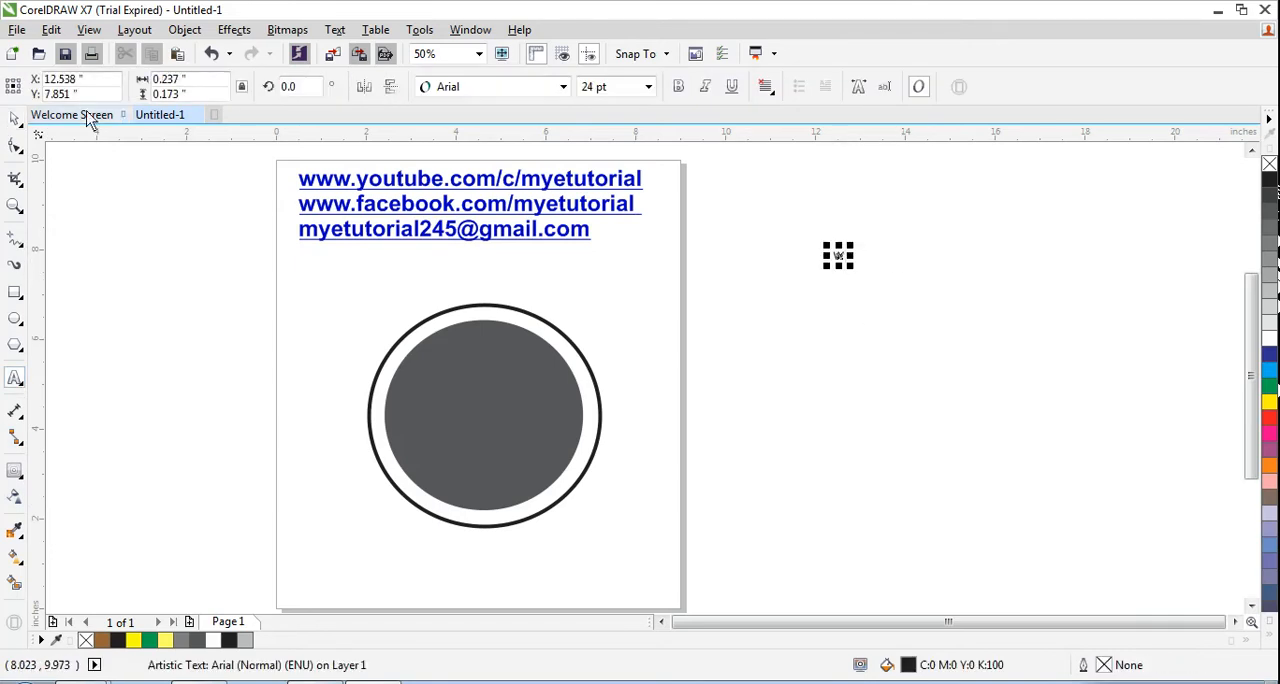
click(15, 118)
click(563, 87)
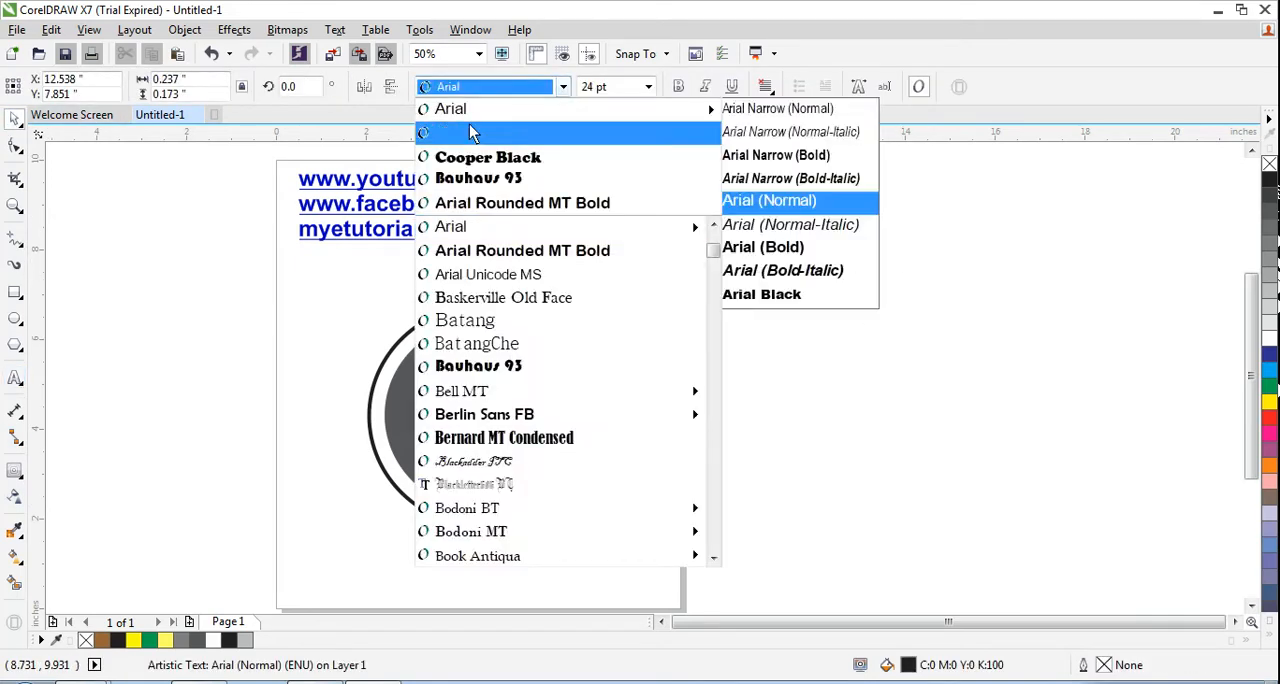
click(484, 129)
- Enlarge the letter w, place it over the circles and widen it until it measures about 3.97 by 3.29 inches
drag(903, 225, 962, 172)
drag(944, 217, 601, 354)
drag(495, 385, 490, 398)
drag(568, 443, 602, 443)
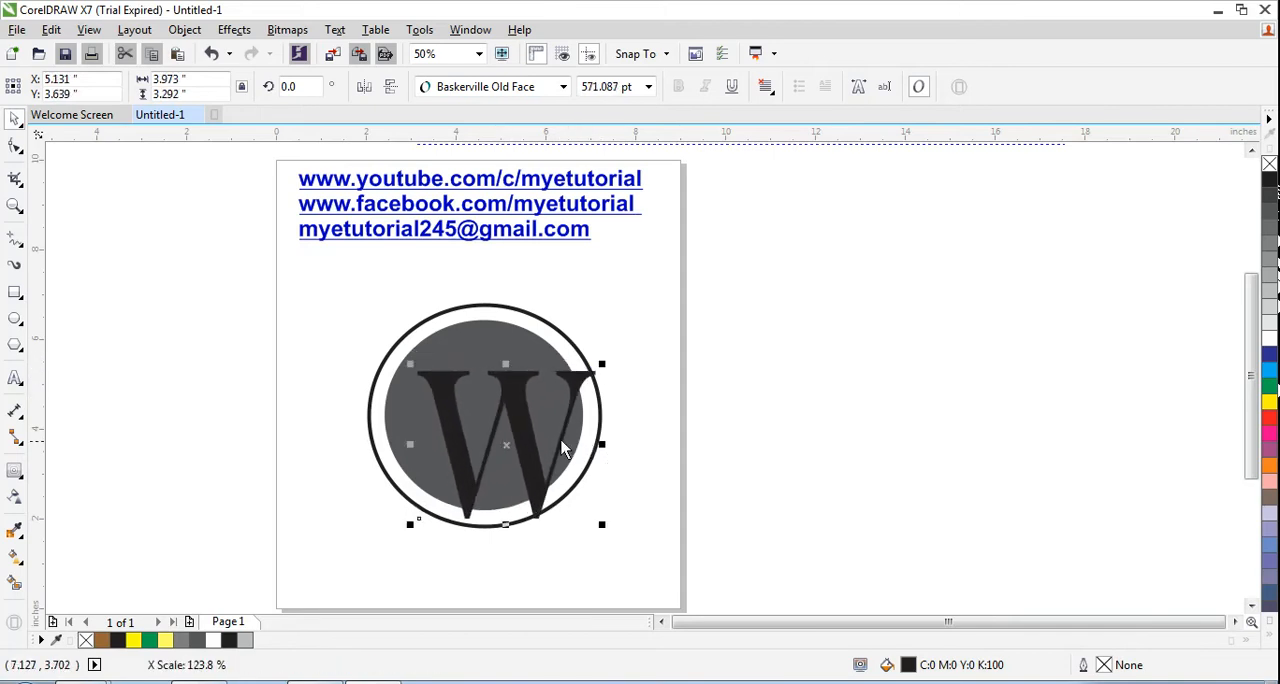
- Move the letter w off the page and give it a white fill and a white outline
drag(515, 415, 906, 388)
click(1270, 338)
right_click(1270, 338)
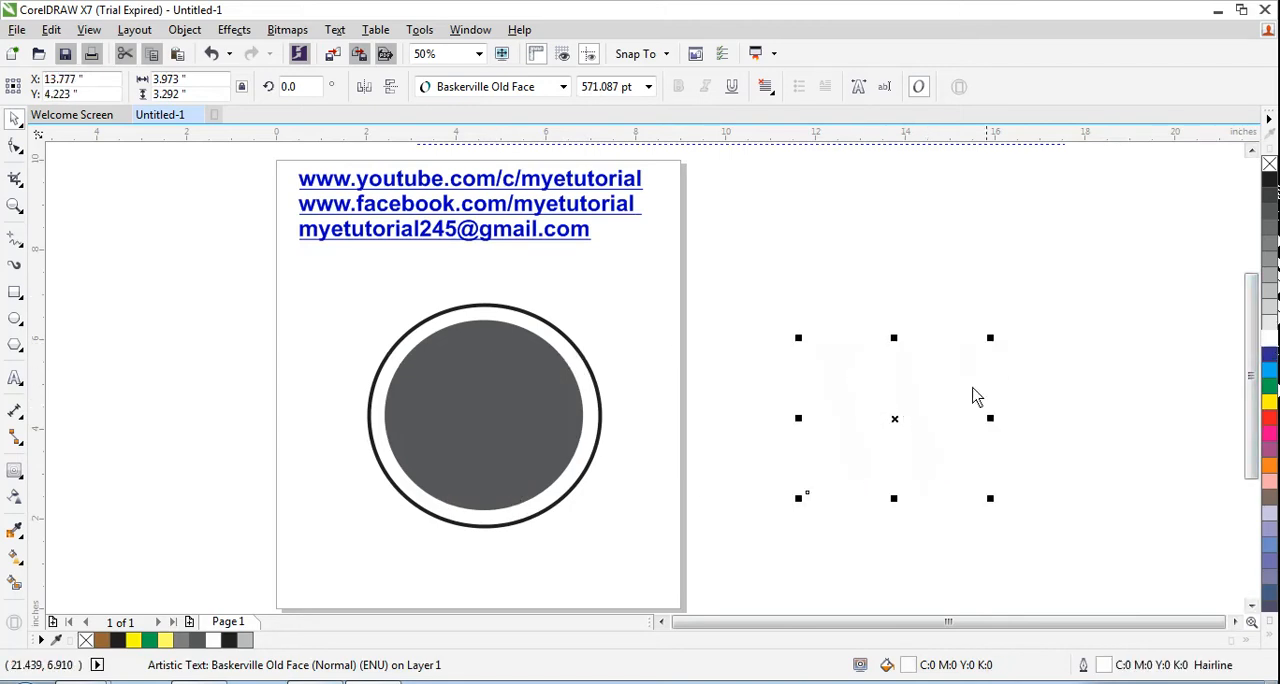
- PowerClip the white letter w inside the dark grey inner circle
right_click(903, 379)
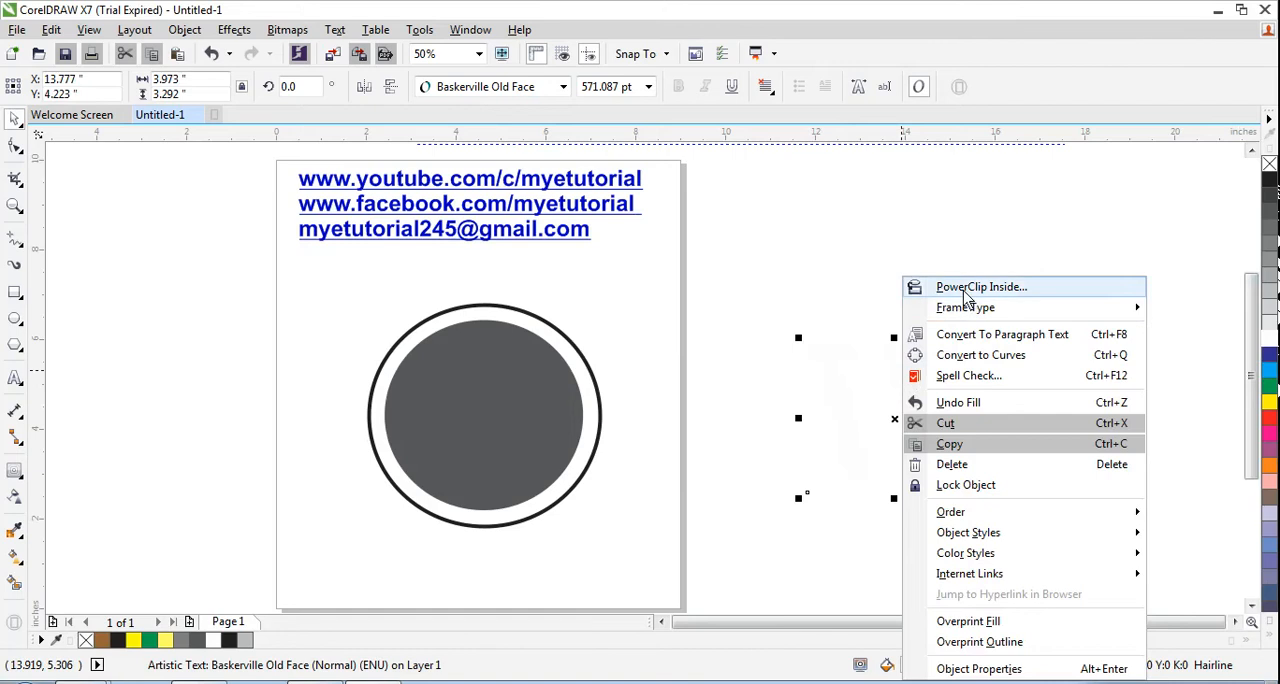
click(900, 284)
click(490, 416)
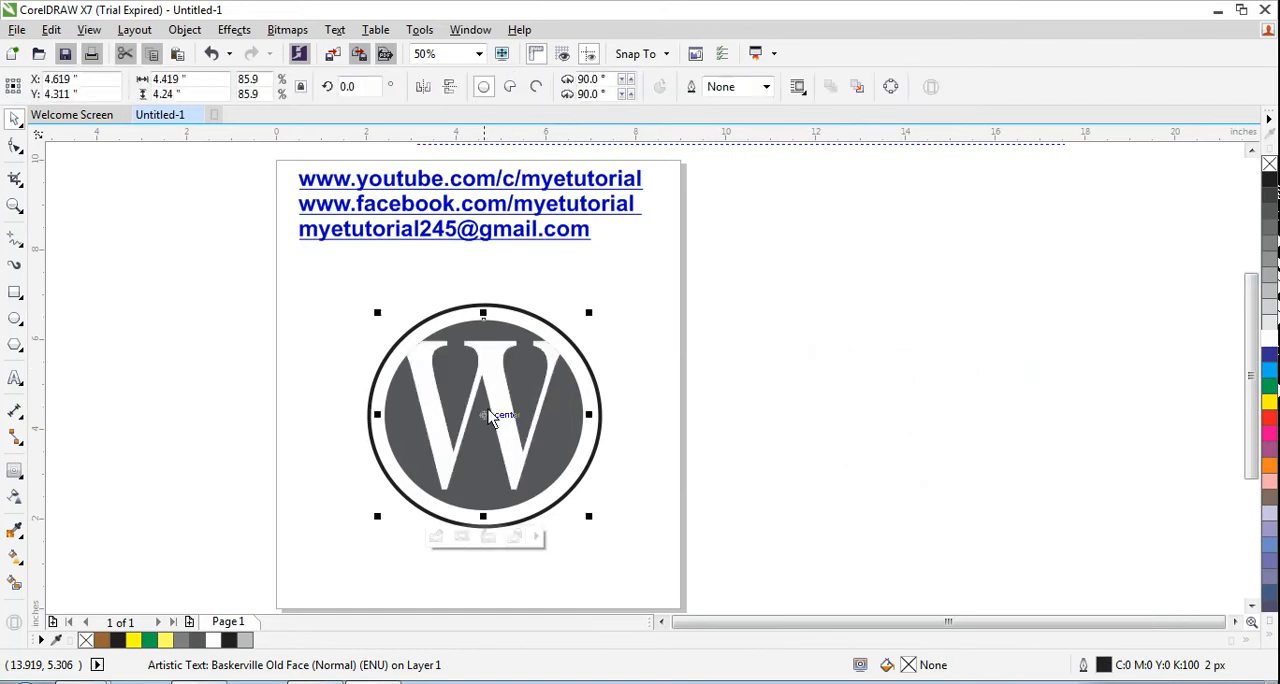
- Edit the PowerClip contents and move the letter w down so its feet meet the inner circle's lower edge
click(436, 537)
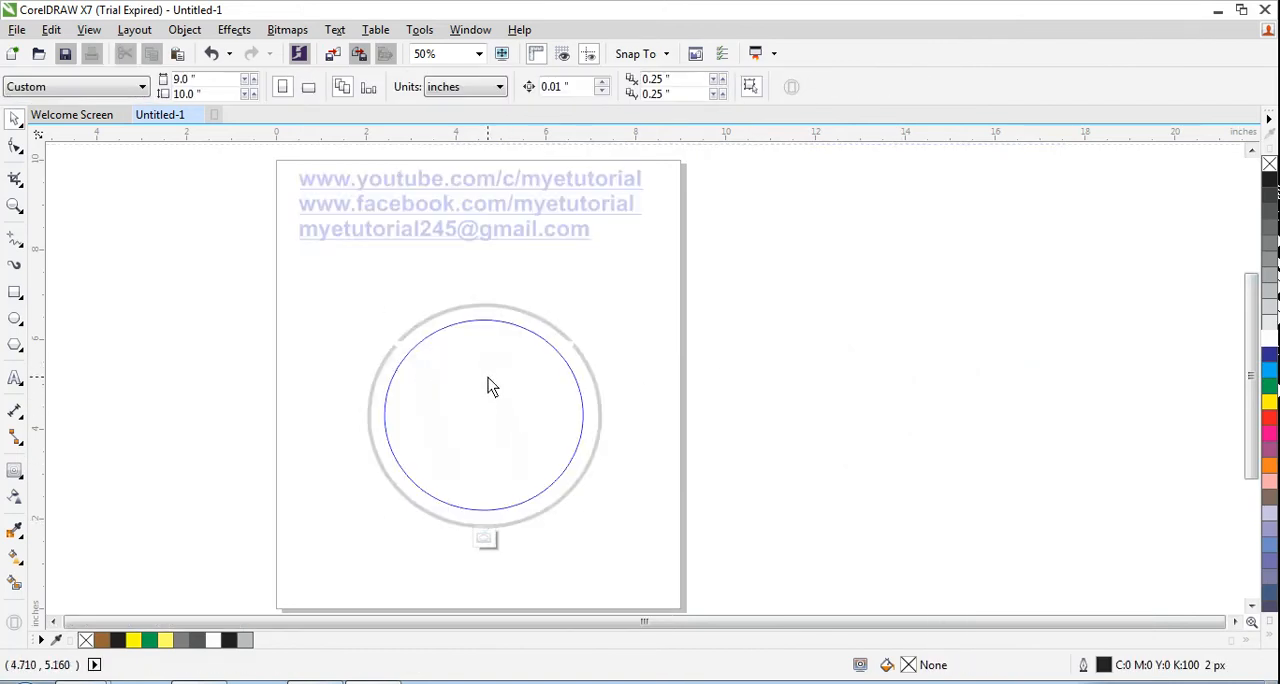
click(481, 540)
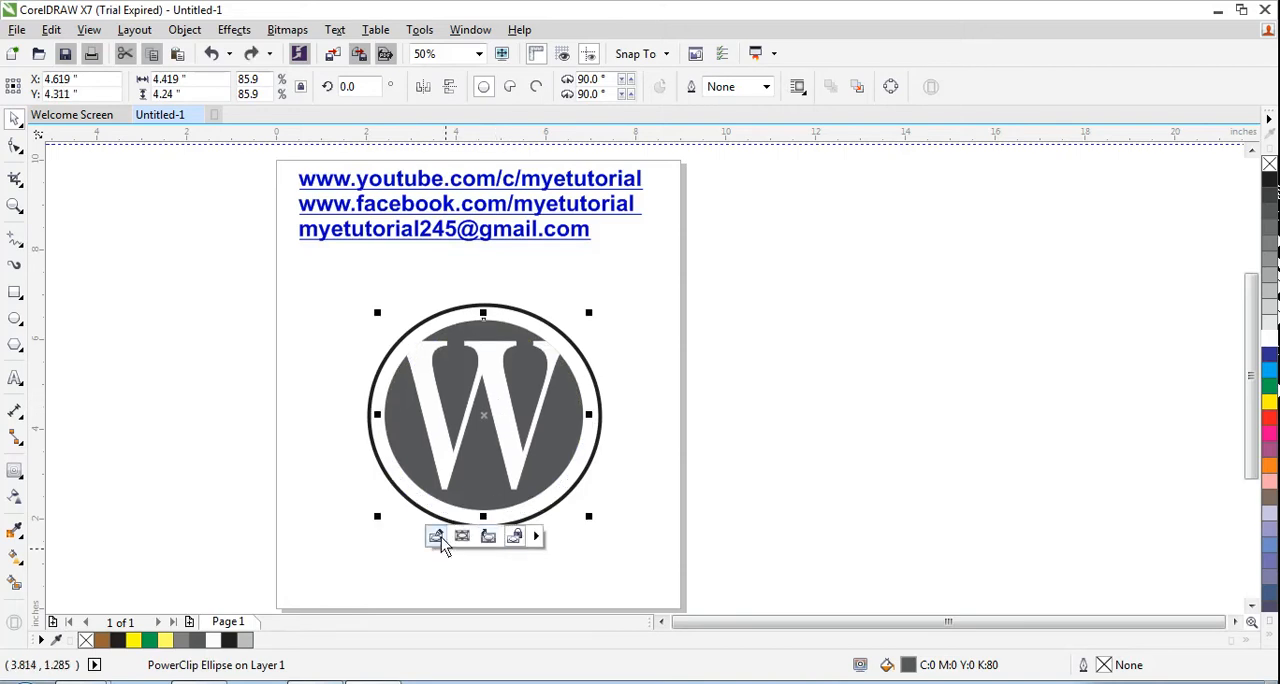
click(441, 537)
click(500, 411)
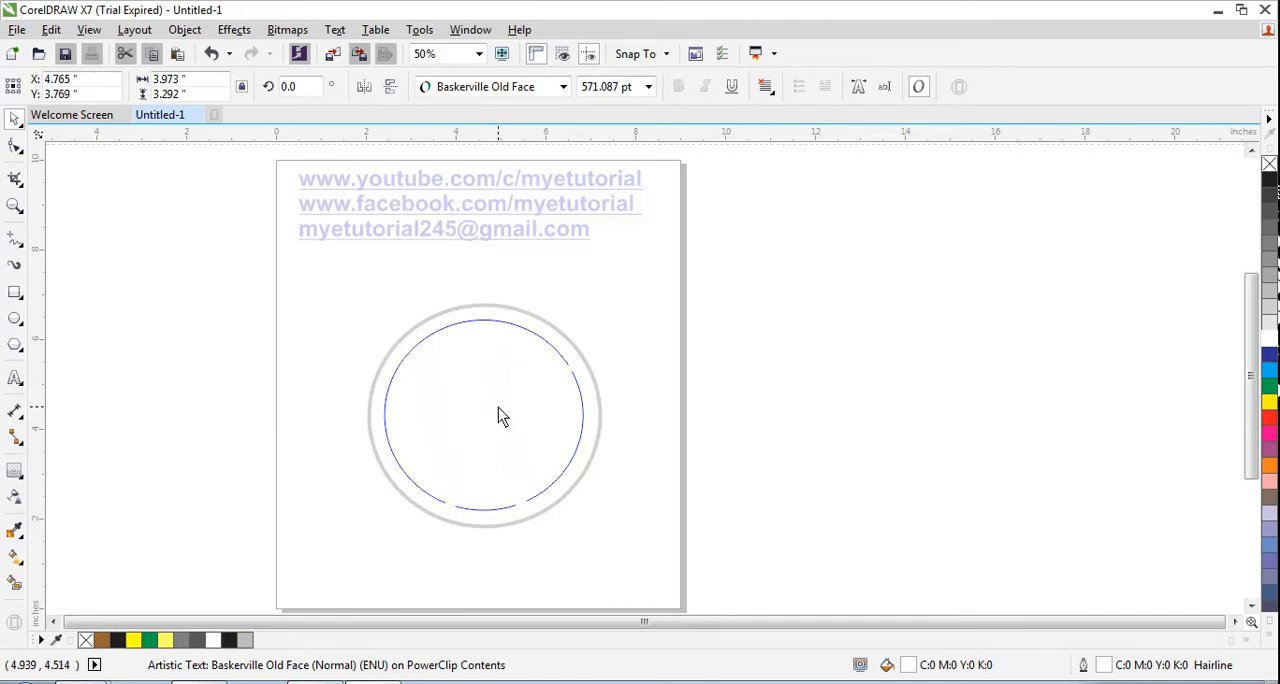
drag(498, 407, 497, 409)
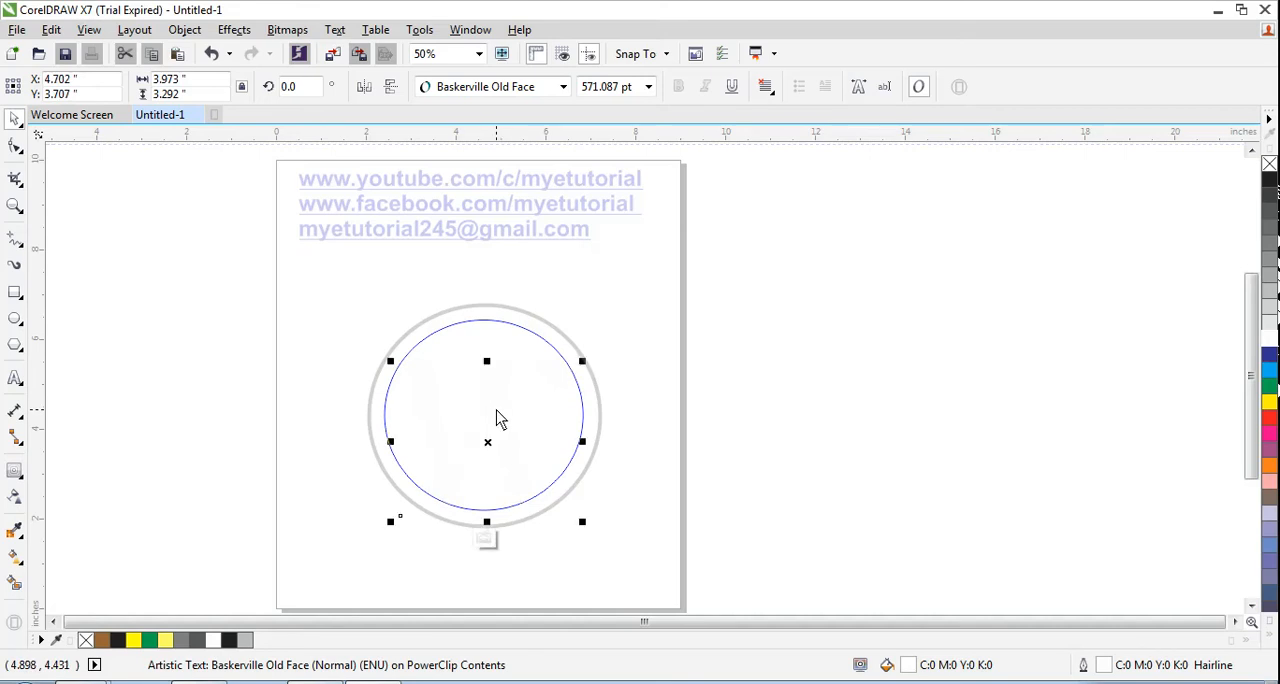
click(472, 531)
click(325, 446)
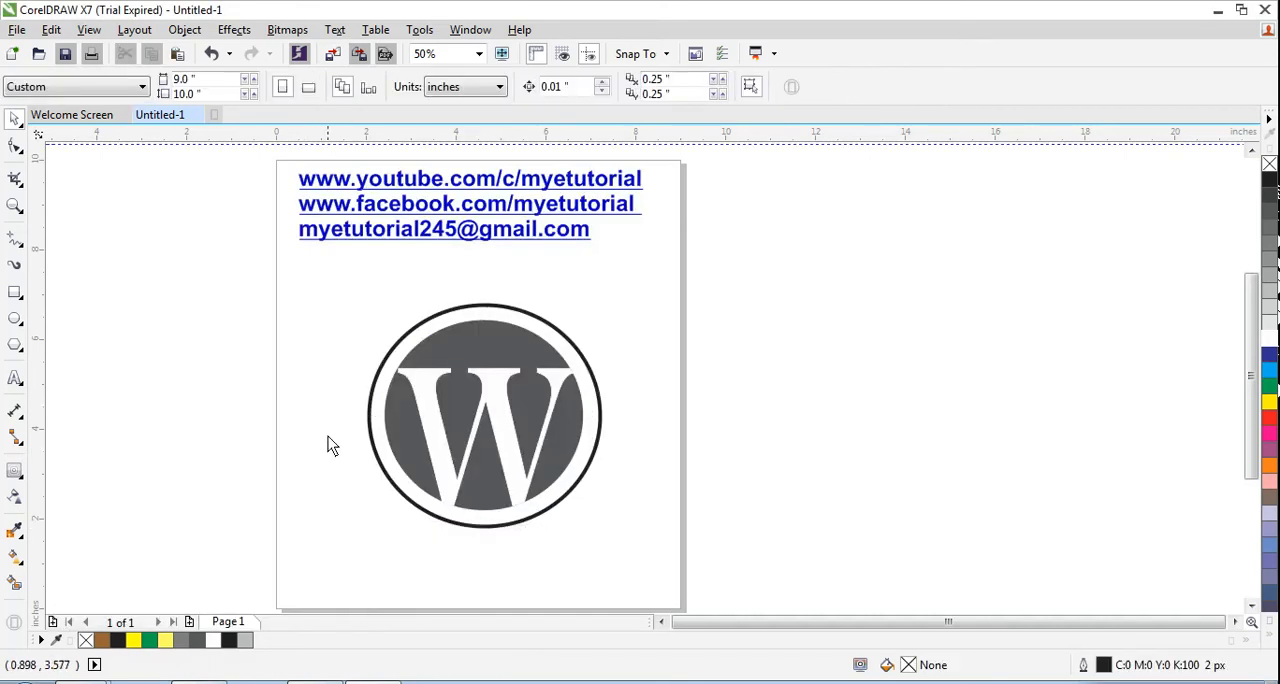
- Select the whole logo and move it up and to the left on the page
drag(320, 291, 630, 598)
drag(490, 300, 452, 269)
click(430, 546)
- Consult the reference logo in the browser, return to CorelDRAW and add the text "Word" in the empty area beside the page
key(alt+Tab)
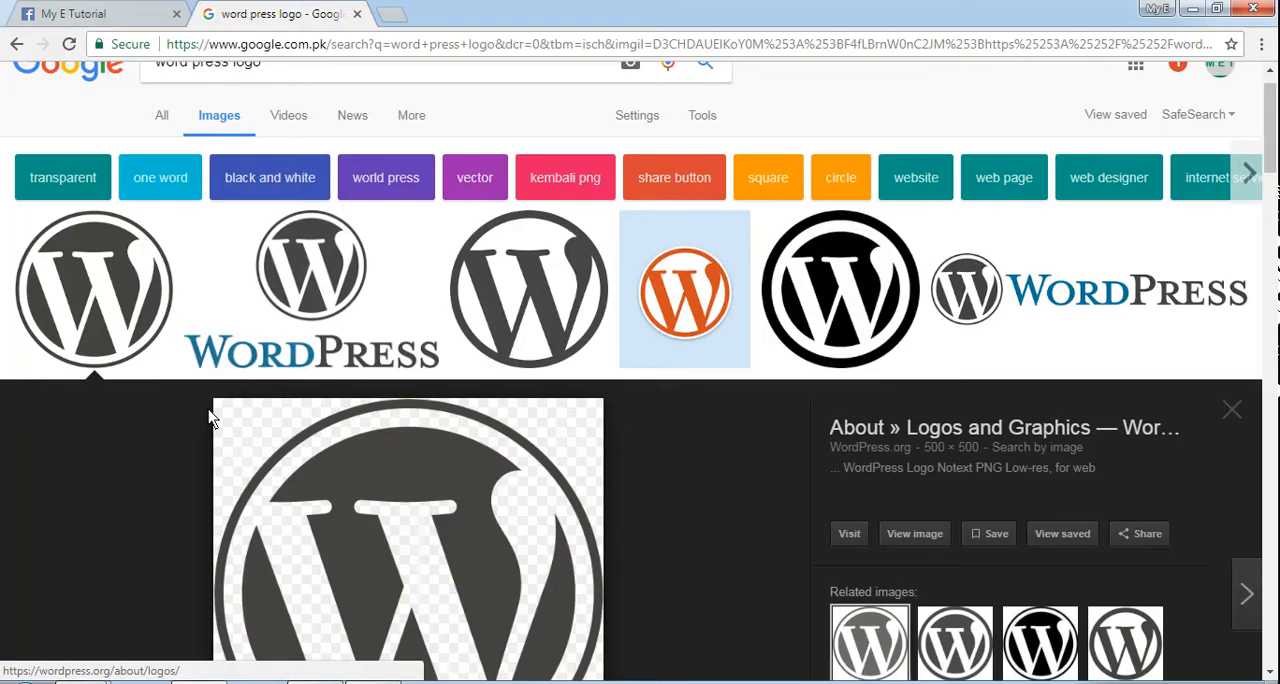
key(alt+Tab)
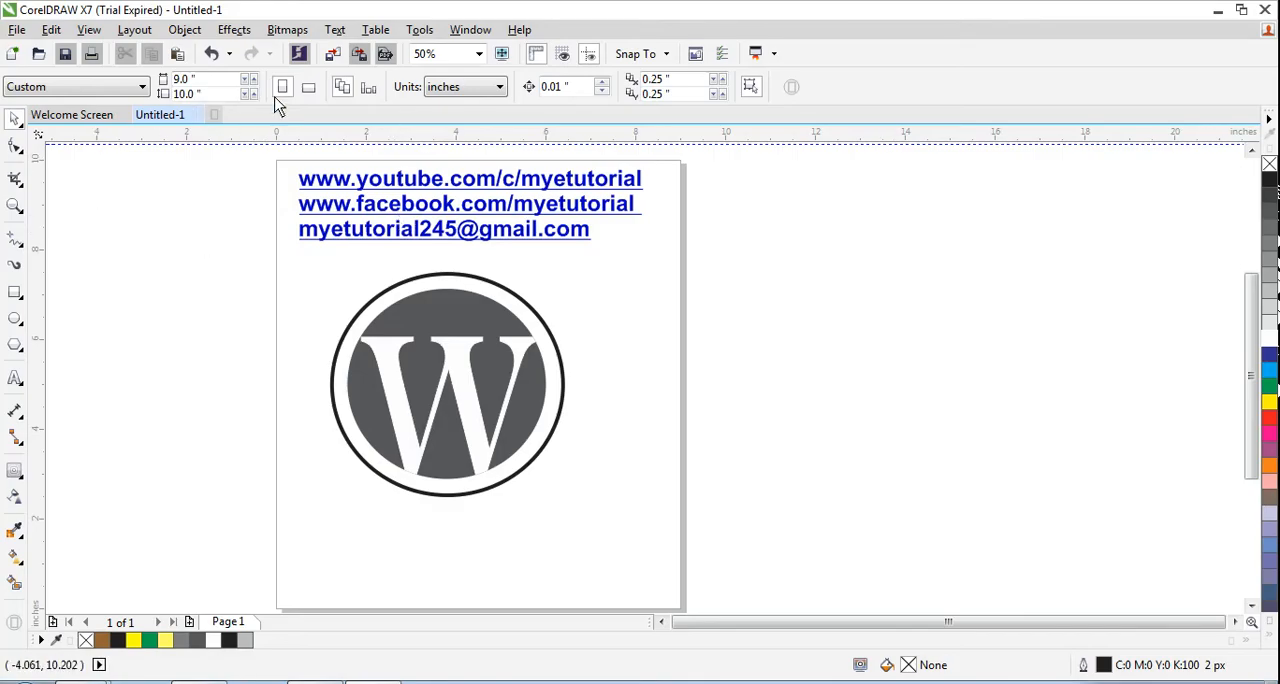
click(15, 378)
click(865, 255)
text(Word)
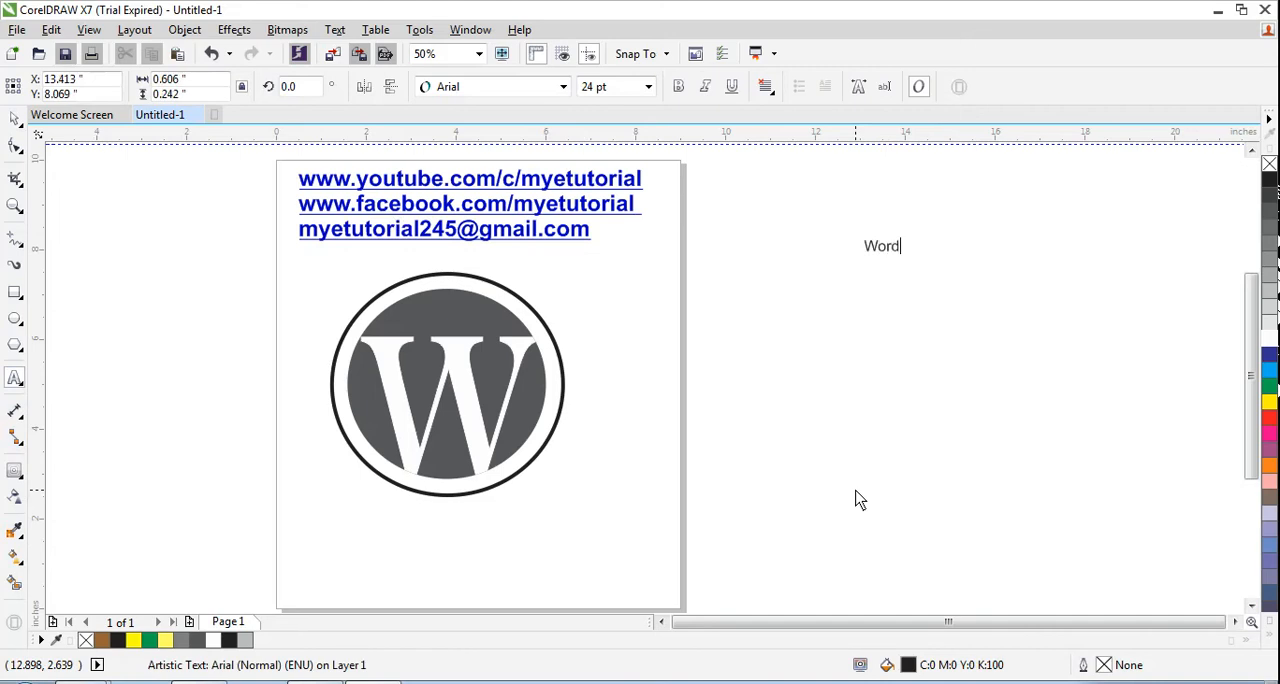
key(Escape)
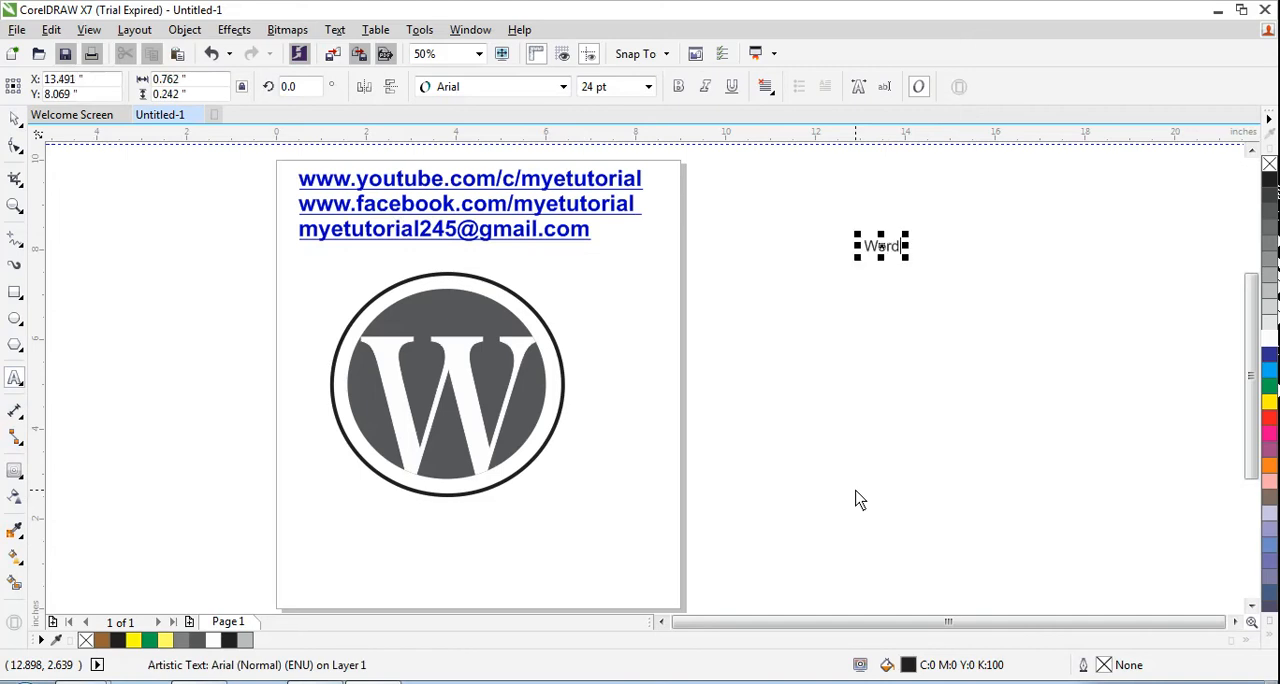
- Add the text "Press" below "Word", check the reference logo in the browser and return to CorelDRAW
click(882, 356)
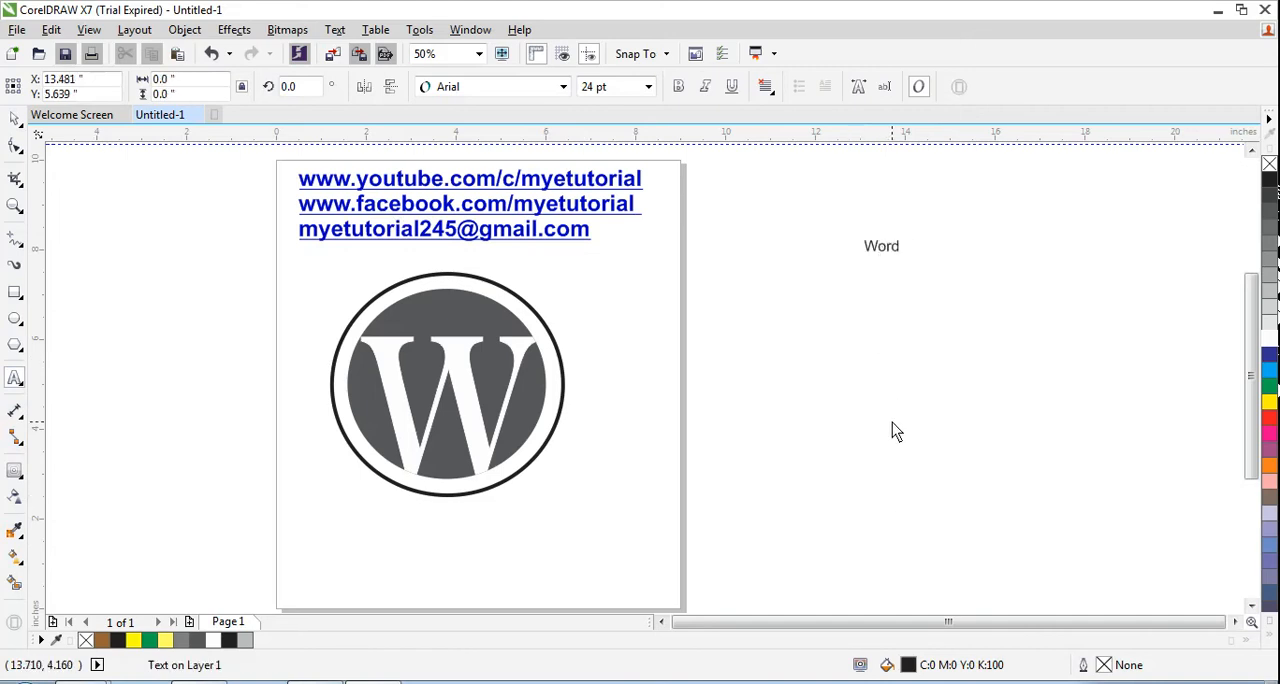
text(Press)
key(alt+Tab)
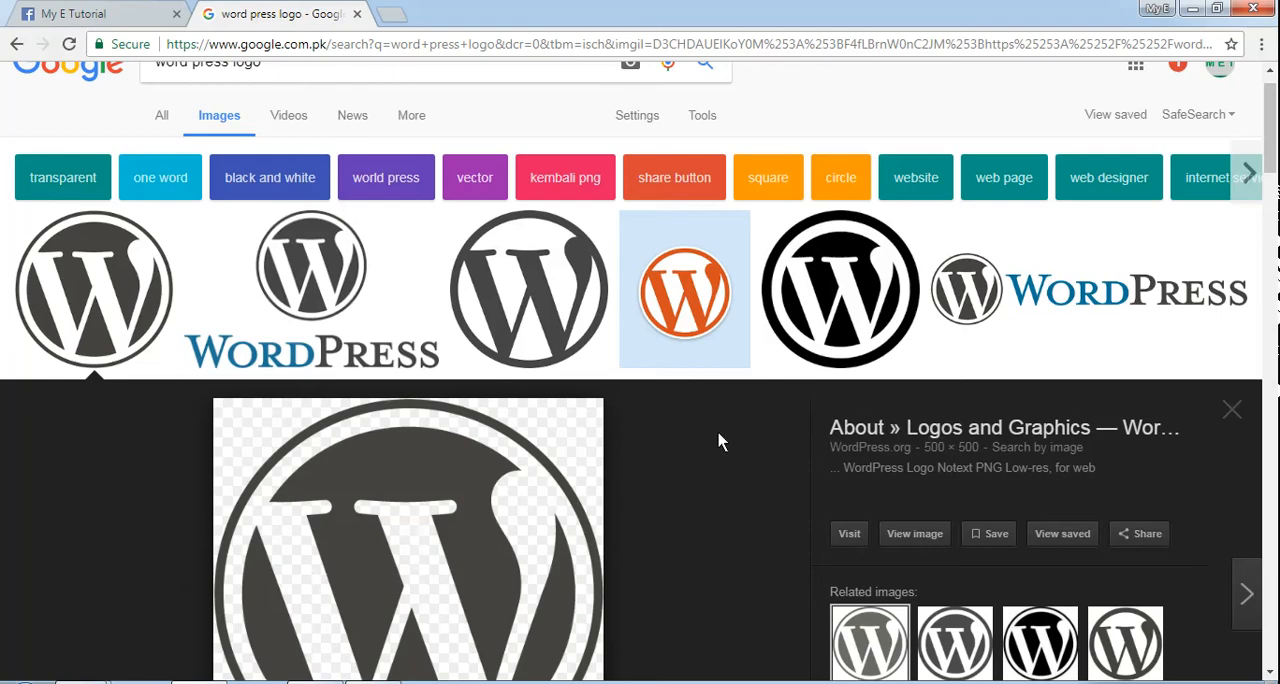
key(alt+Tab)
key(alt+Tab)
key(alt+Tab)
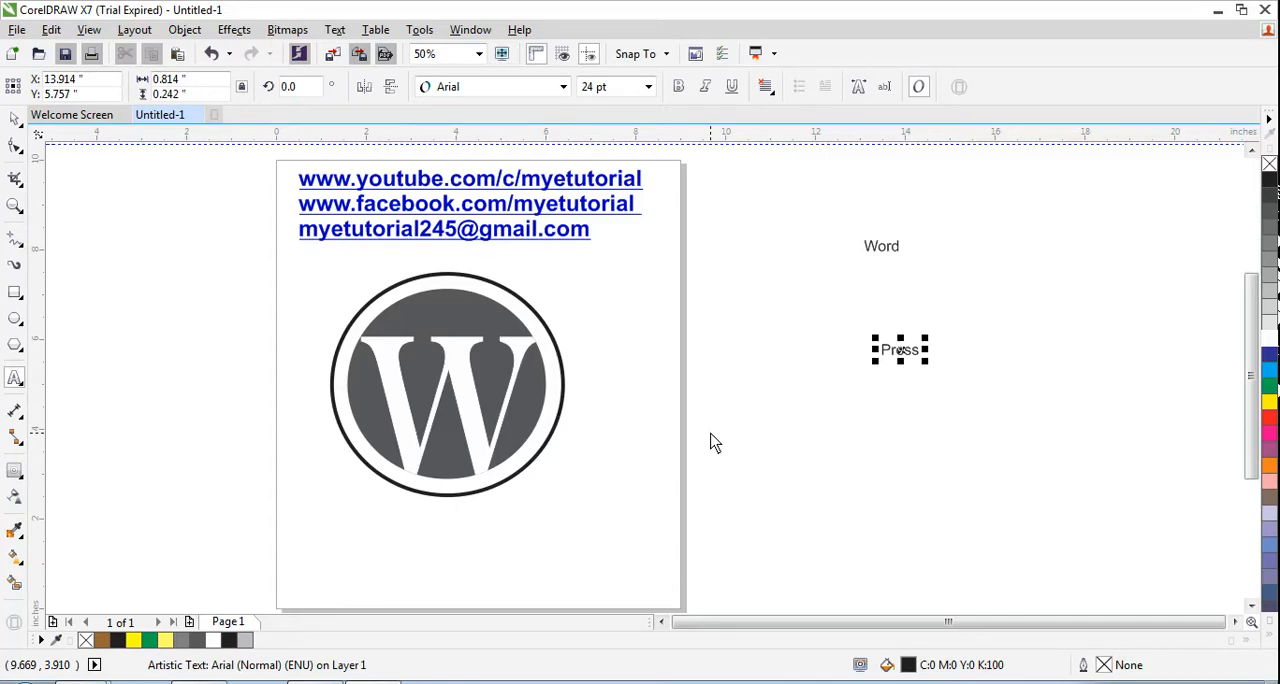
- Reduce the text "Word" to the single letter W, comparing with the browser reference, and add "ORD" as separate text beside it
double_click(886, 258)
key(BackSpace)
key(BackSpace)
key(BackSpace)
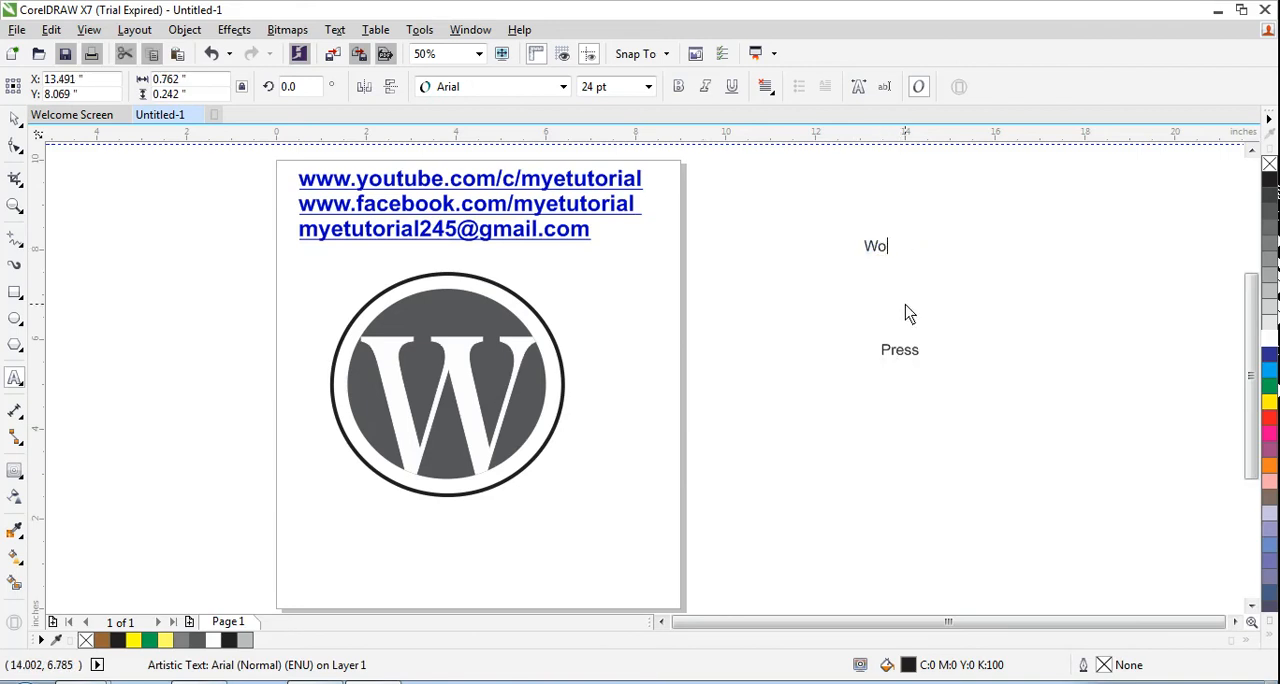
key(alt+Tab)
key(alt+Tab)
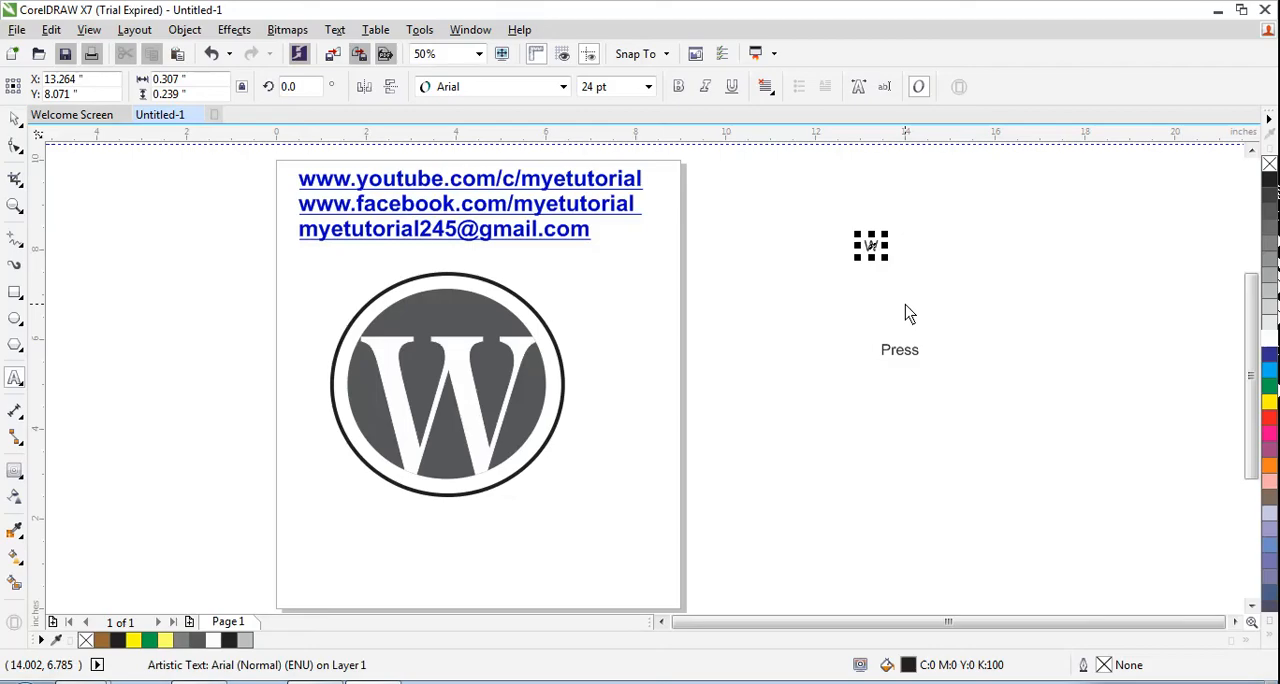
click(878, 242)
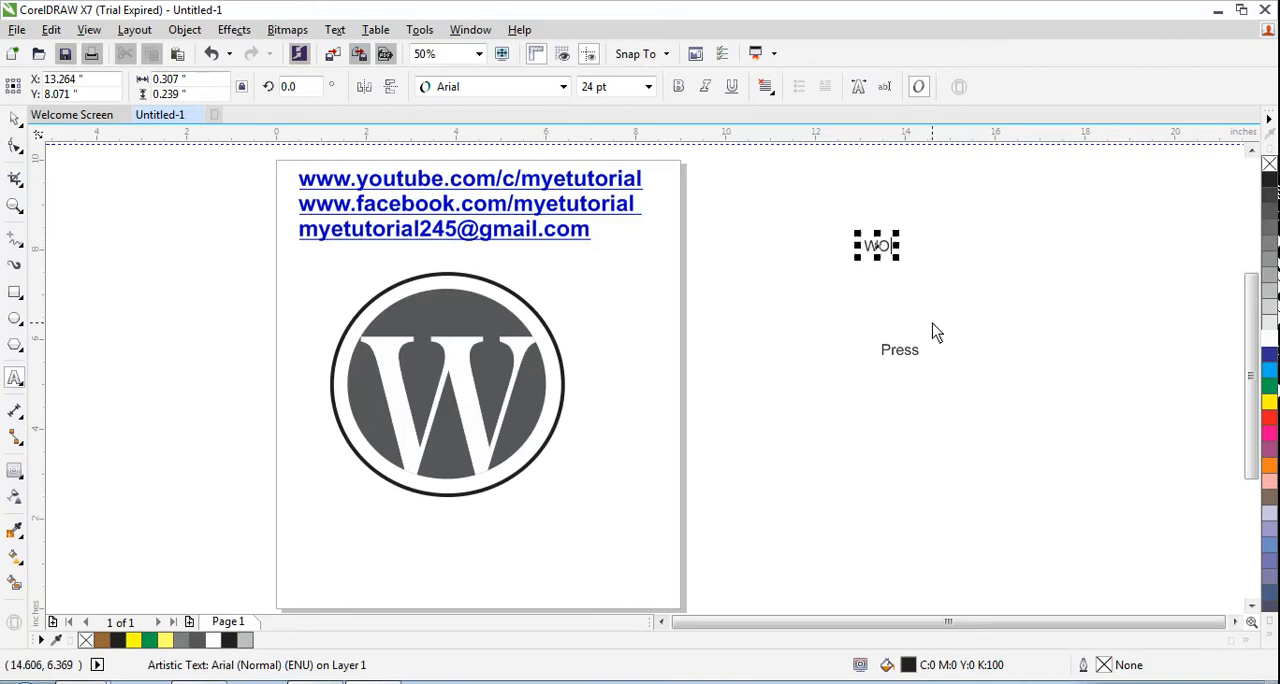
click(917, 250)
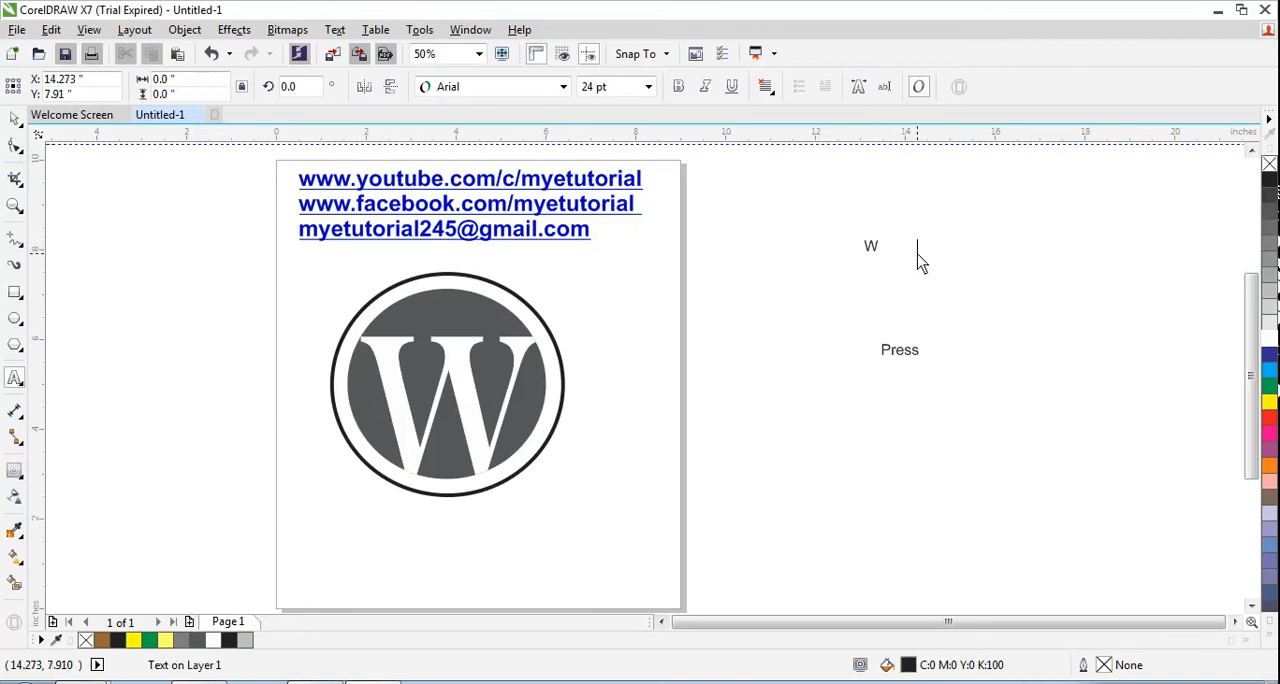
text(ORD)
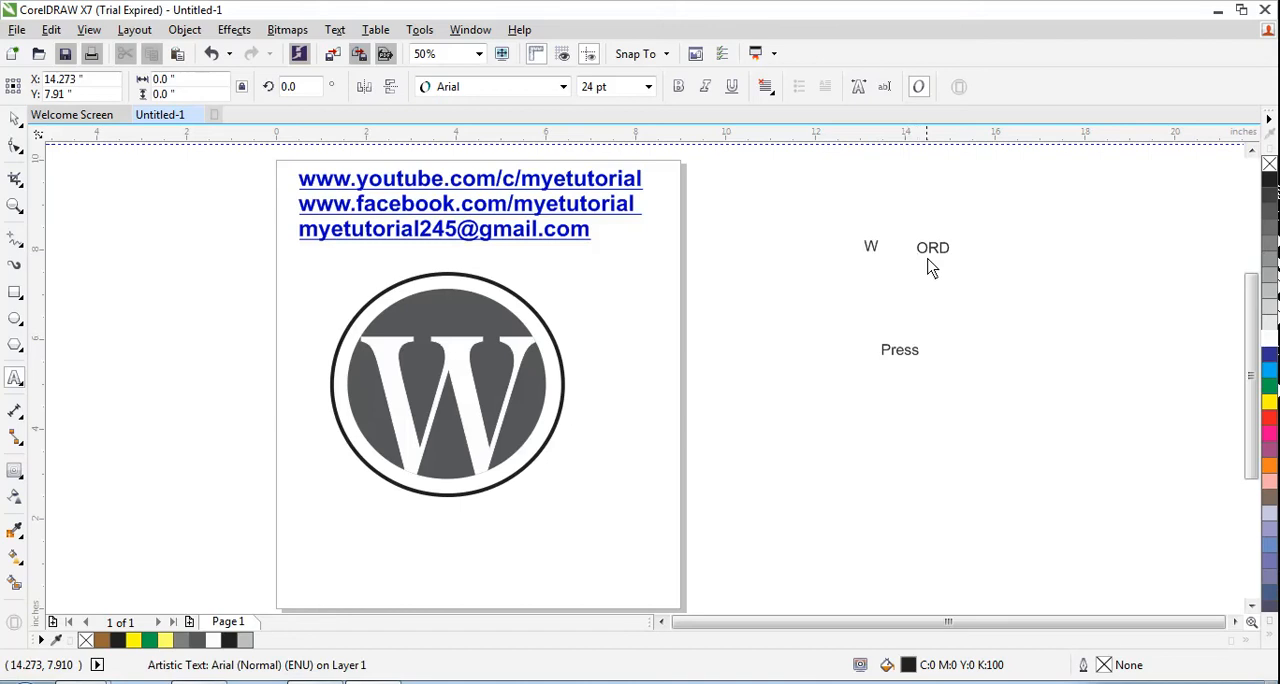
- Add the text "RESS" beside "Press" and a separate letter "P" to the right of "ORD"
click(969, 347)
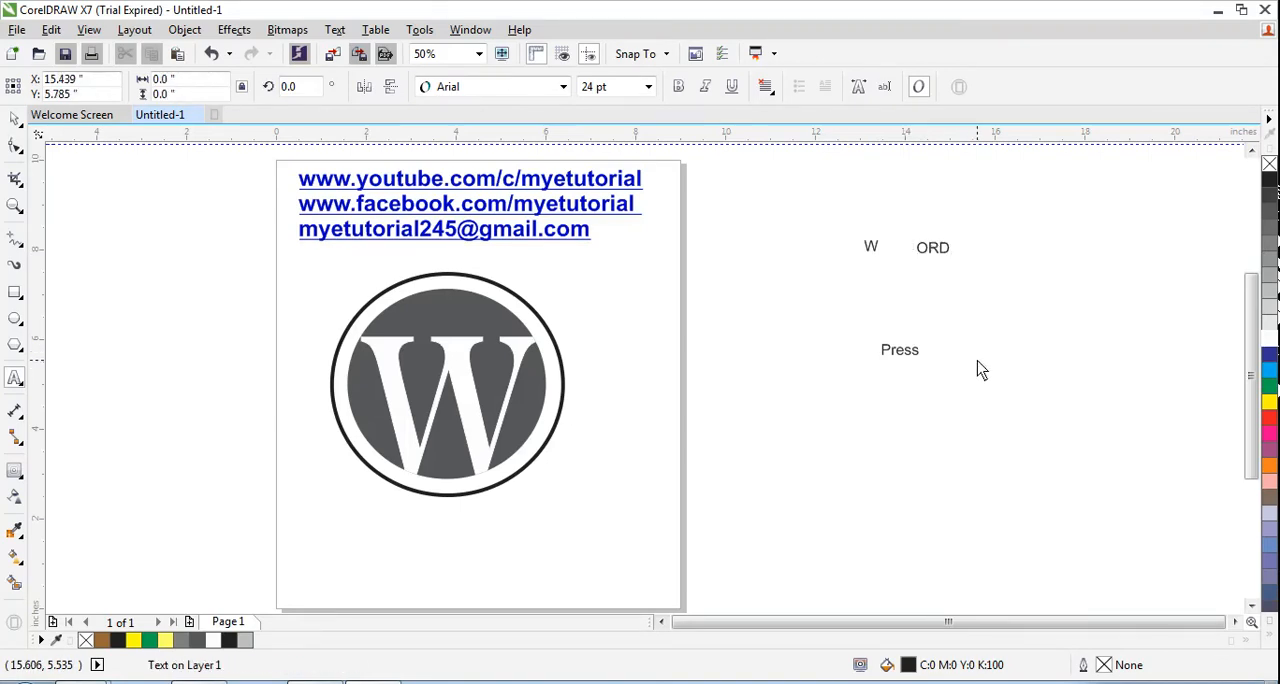
text(re)
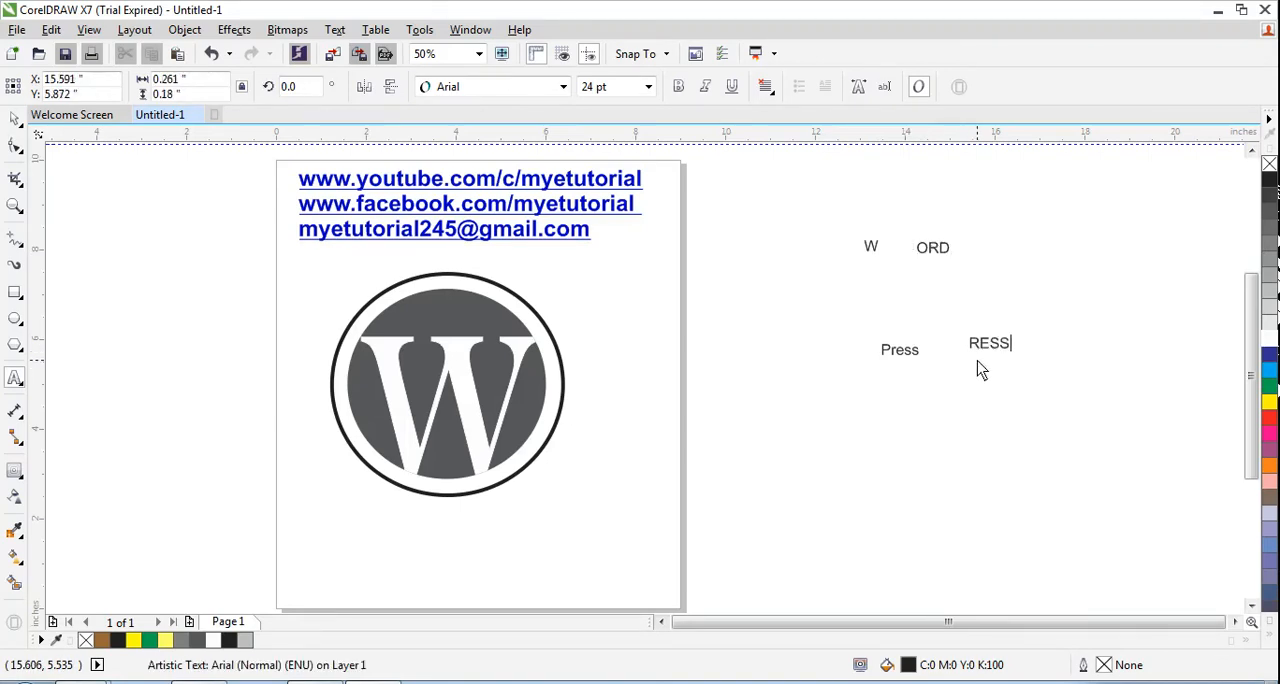
text(SS)
click(1033, 244)
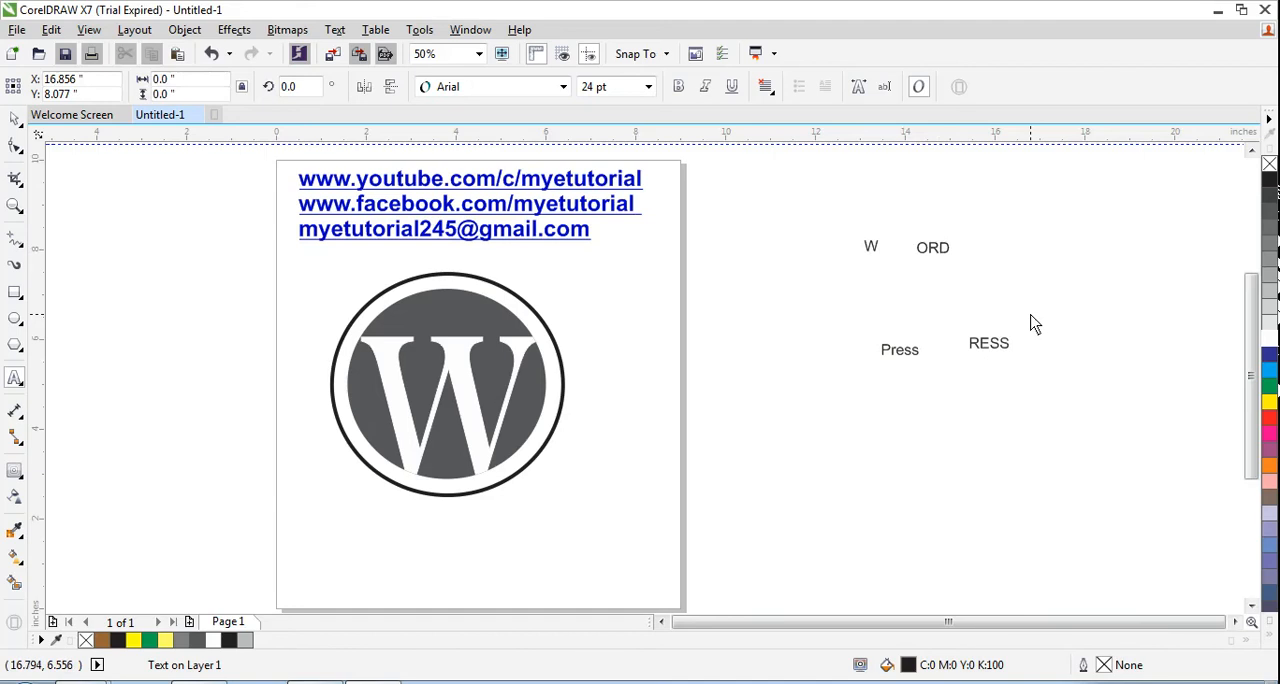
text(H)
key(ctrl+space)
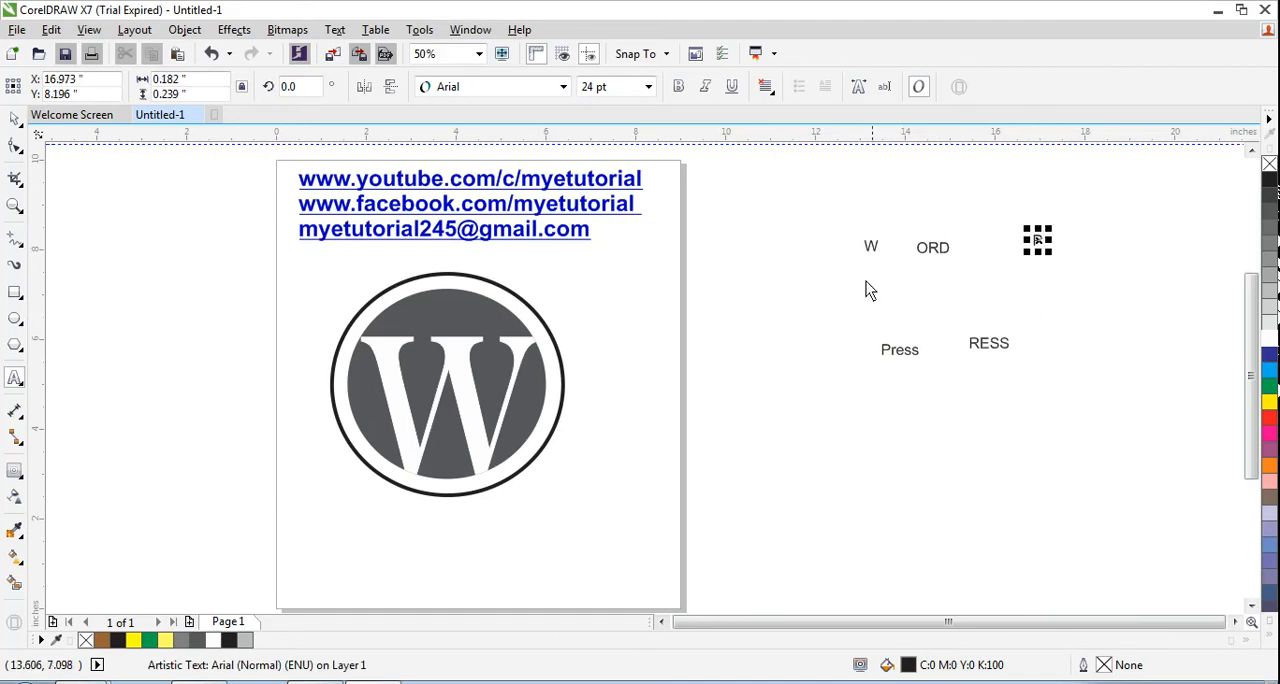
- Delete the original "Press" text
click(12, 120)
click(1004, 358)
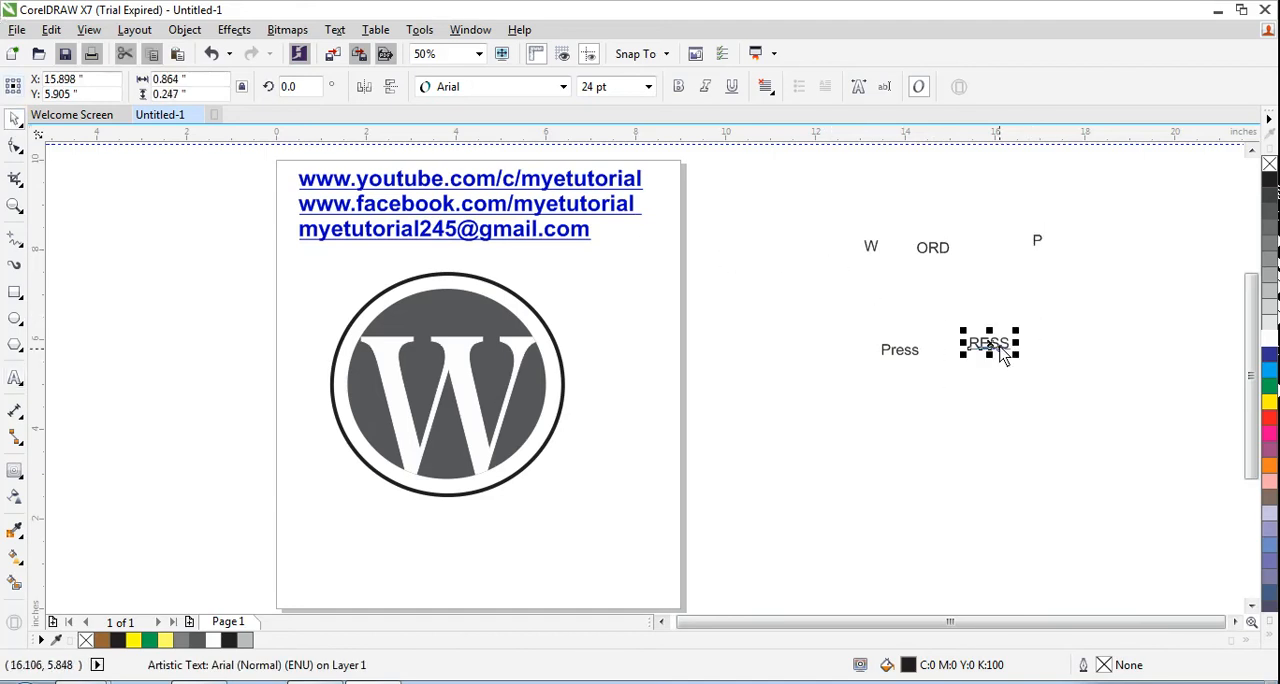
click(903, 360)
key(Delete)
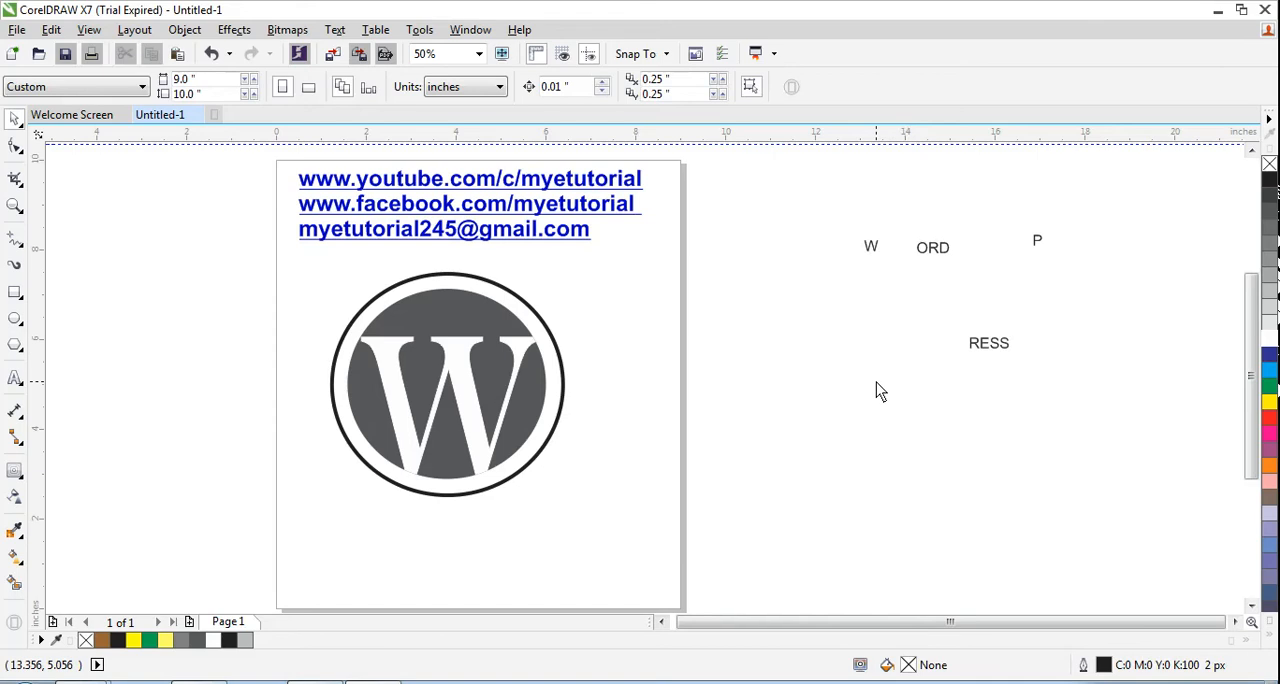
- Enlarge the letter W to about 69 pt and "ORD" to about 37.7 pt, placing them side by side
click(872, 248)
drag(886, 234, 932, 244)
click(943, 252)
click(925, 248)
click(884, 235)
- Set the font of both the letter W and "ORD" to Baskerville Old Face
click(563, 87)
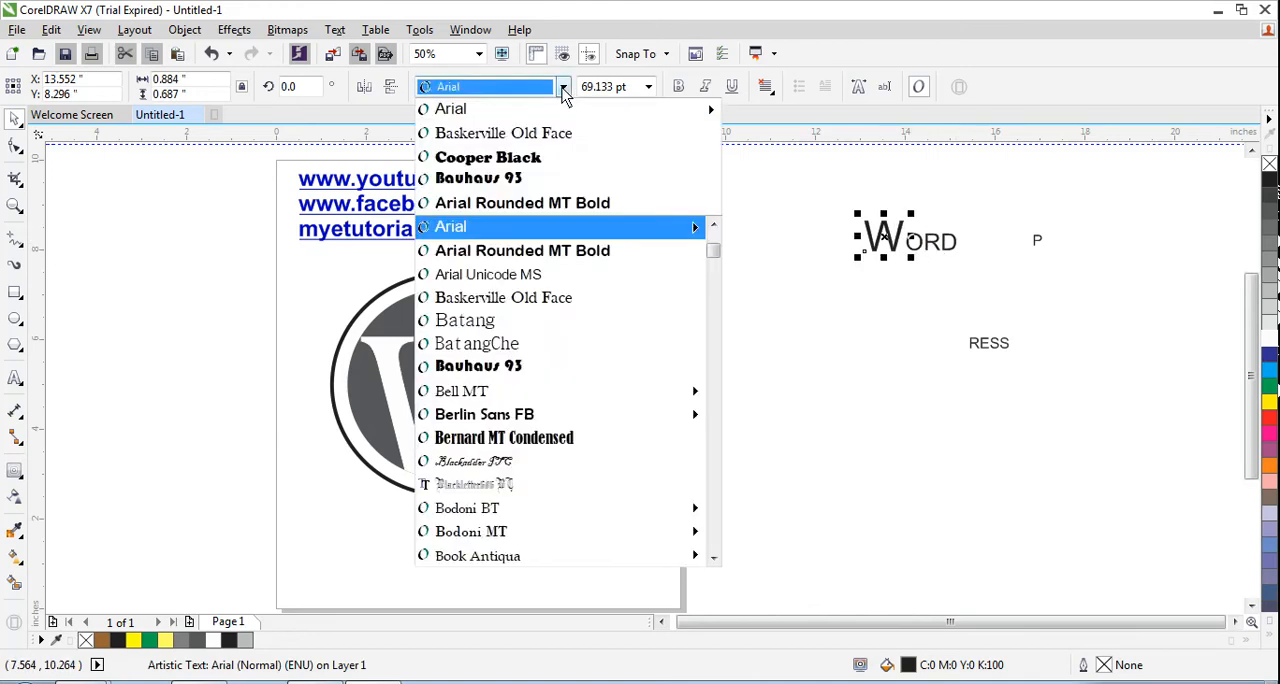
click(557, 129)
click(940, 248)
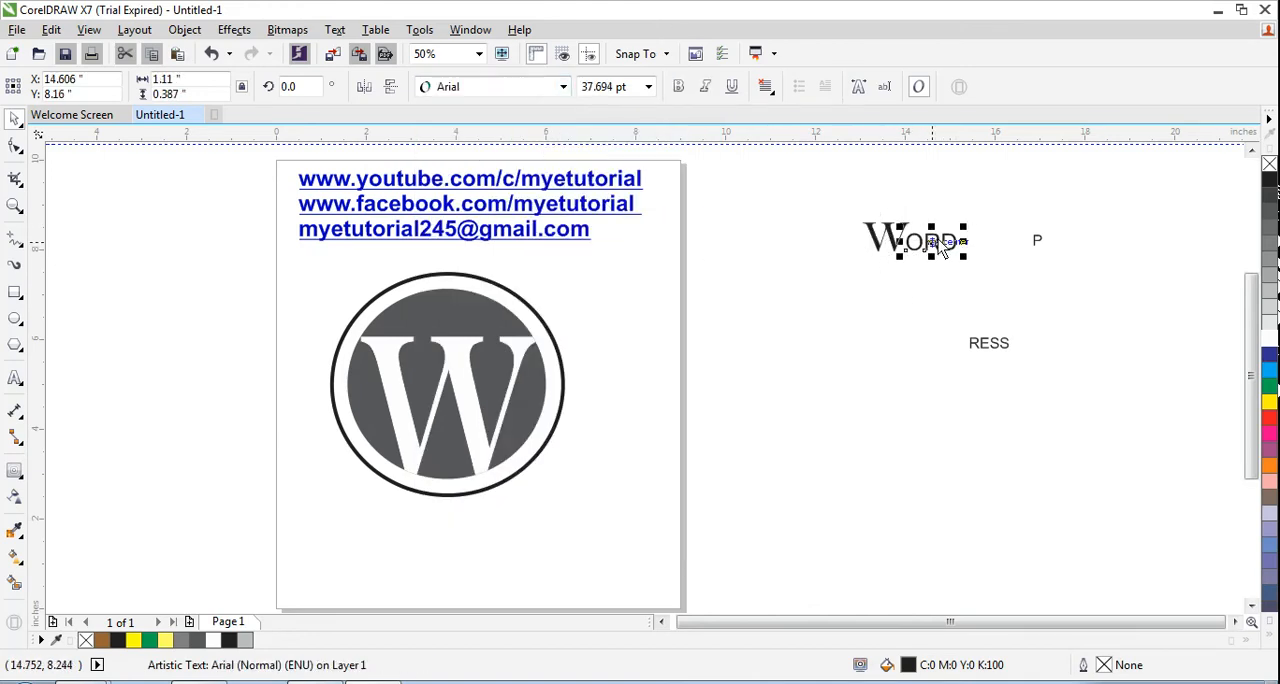
click(563, 87)
click(482, 129)
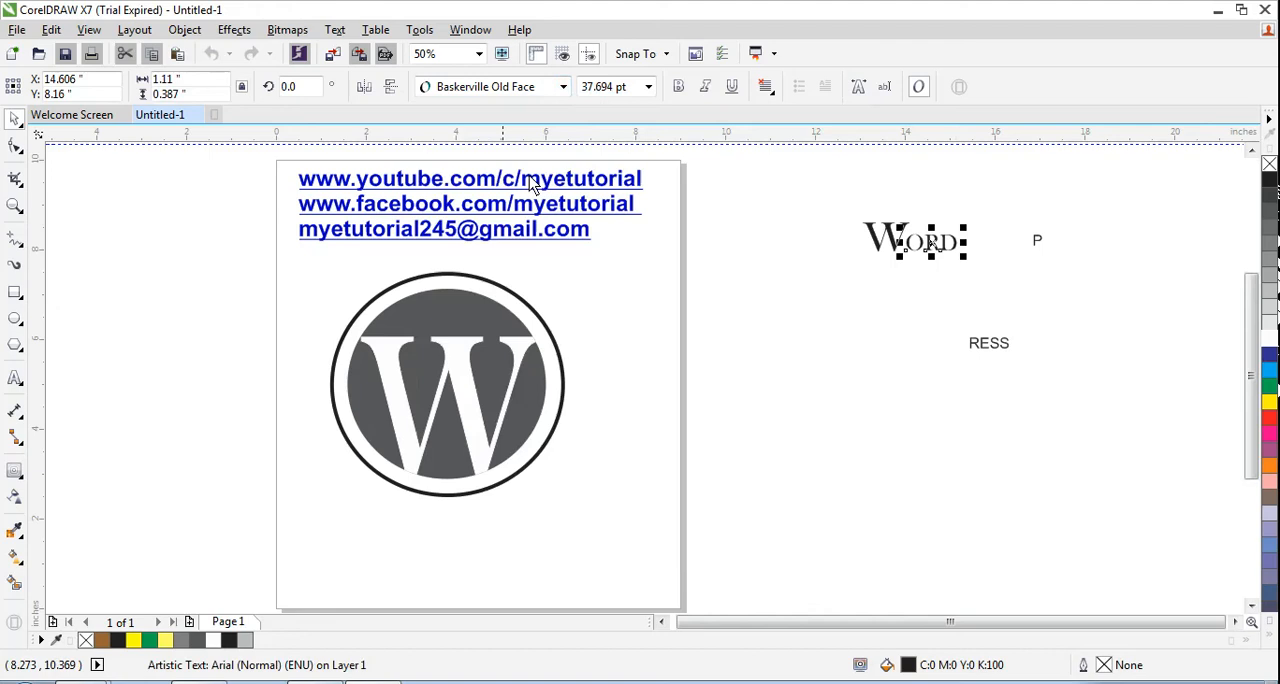
click(939, 303)
- Group the letter W and "ORD" into one object
drag(829, 209, 990, 286)
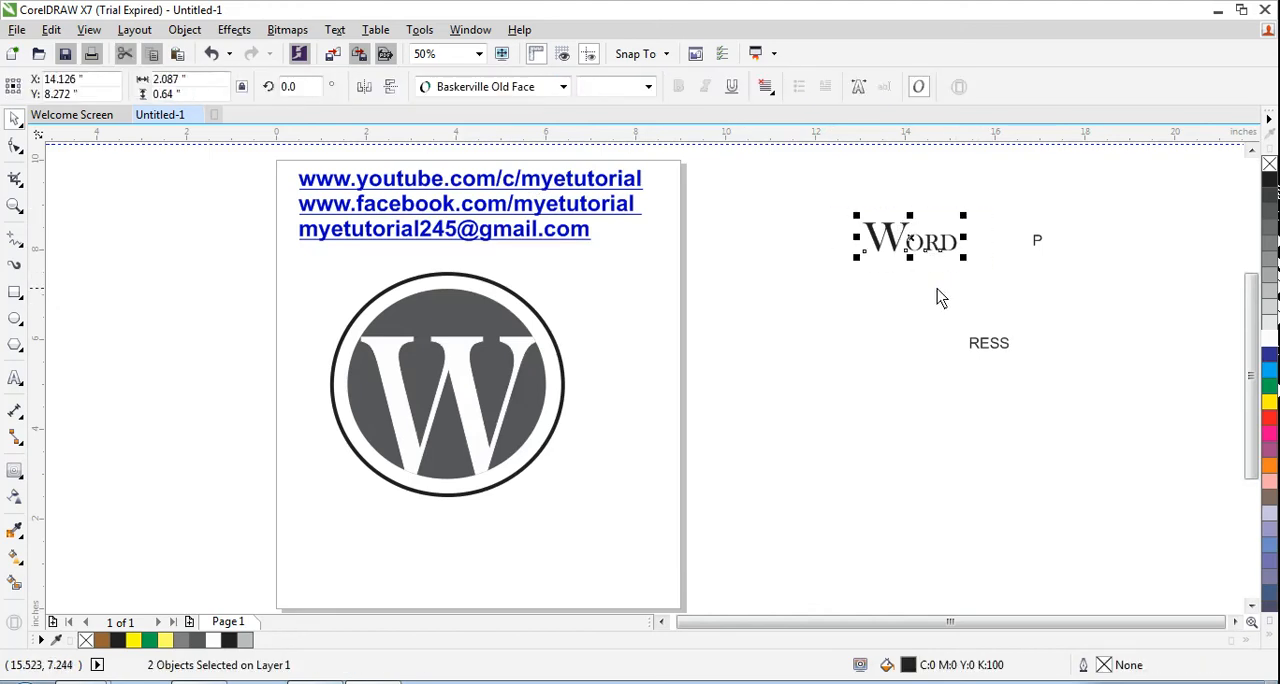
right_click(905, 230)
key(Escape)
right_click(890, 230)
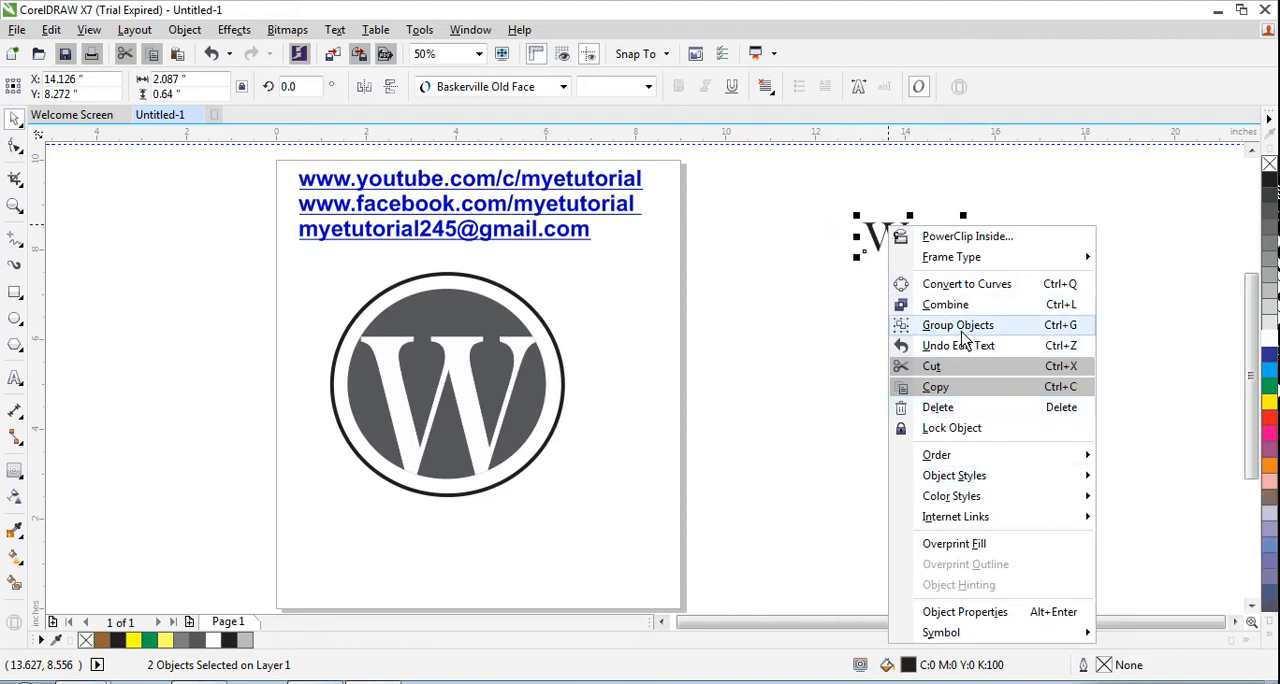
click(846, 380)
- Check the lettering colours in the browser reference and give the "WORD" group a cyan fill and outline in CorelDRAW
key(alt+Tab)
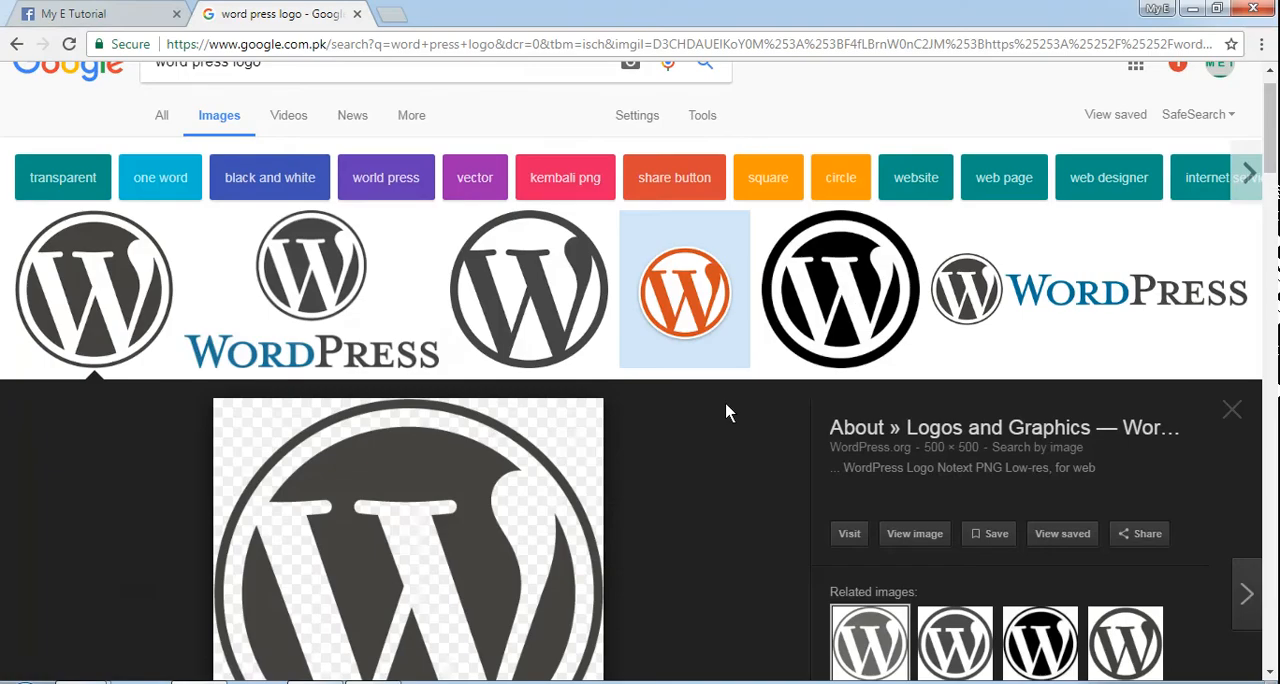
key(alt+Tab)
key(alt+Tab)
key(alt+Tab)
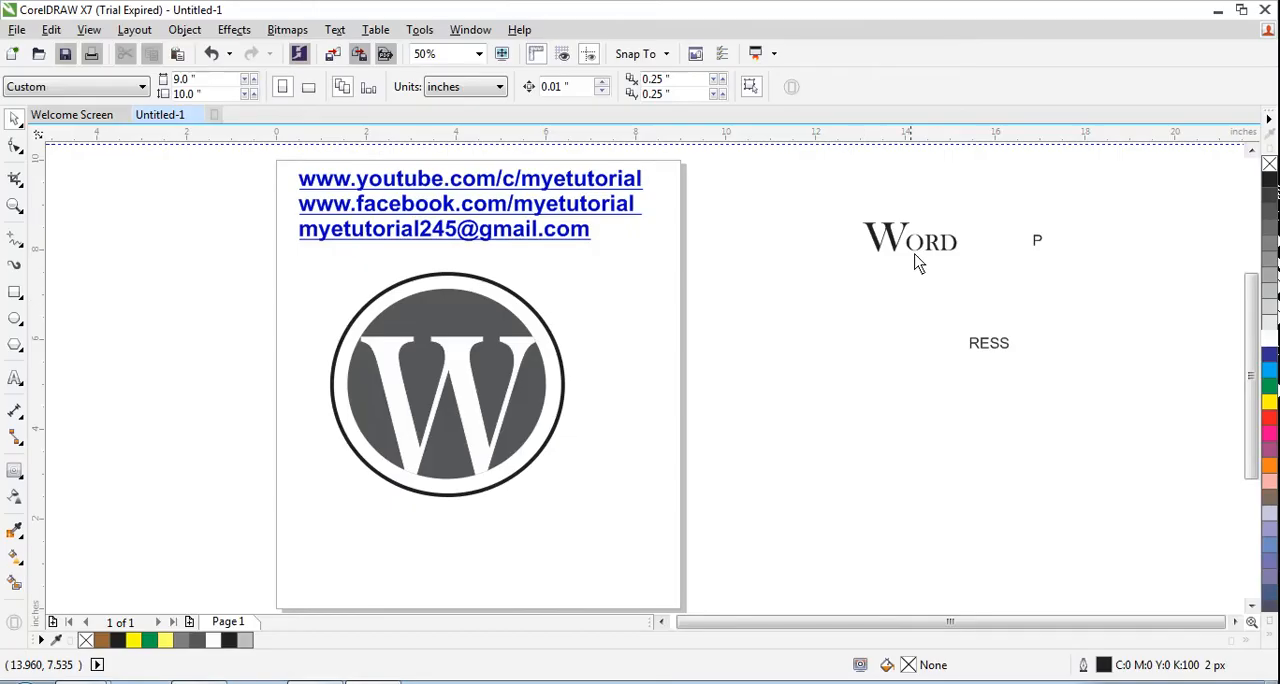
drag(849, 204, 1008, 266)
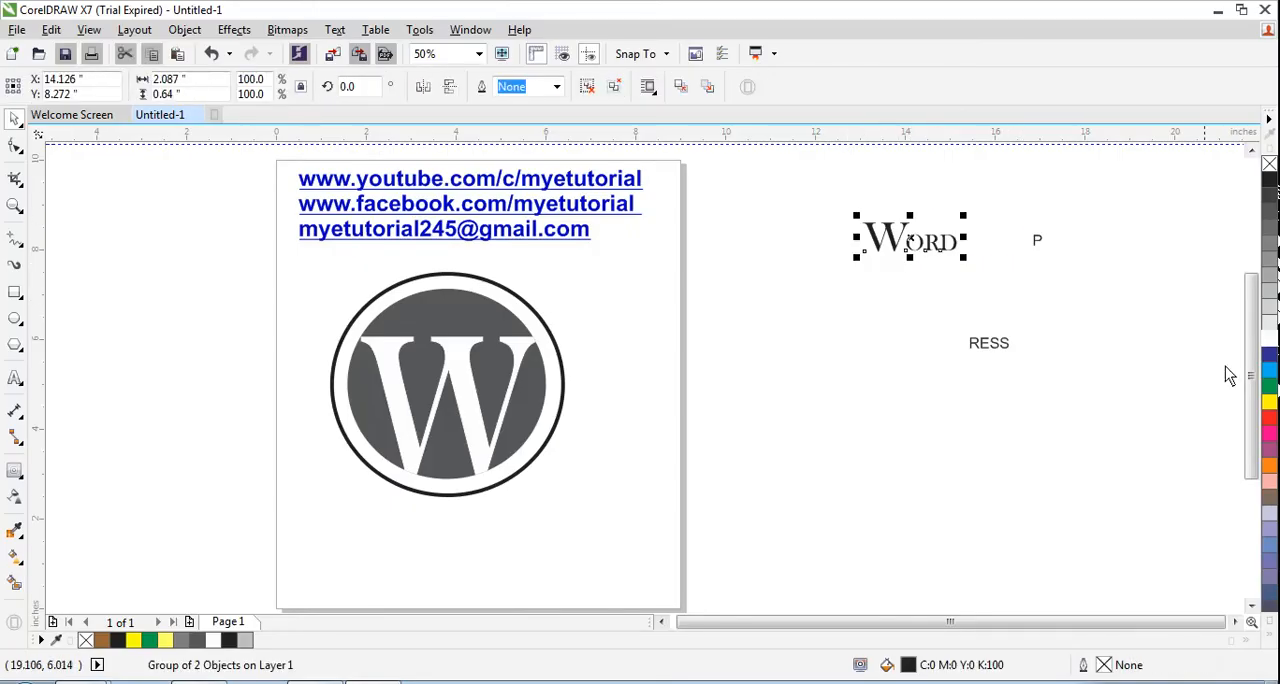
key(alt+Tab)
key(alt+Tab)
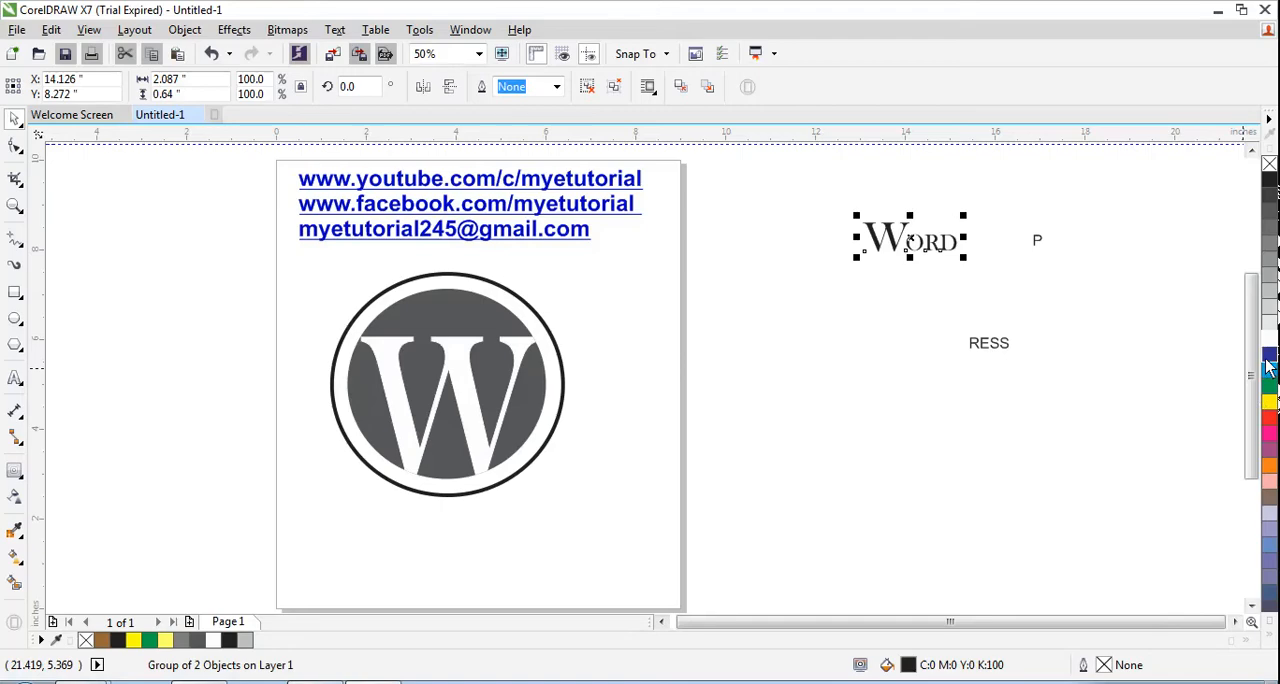
click(1271, 370)
right_click(1271, 370)
- Move the "WORD" group beneath the left part of the circle and the letter P just left of "RESS"
drag(912, 240, 395, 524)
drag(388, 518, 388, 519)
drag(1037, 245, 924, 346)
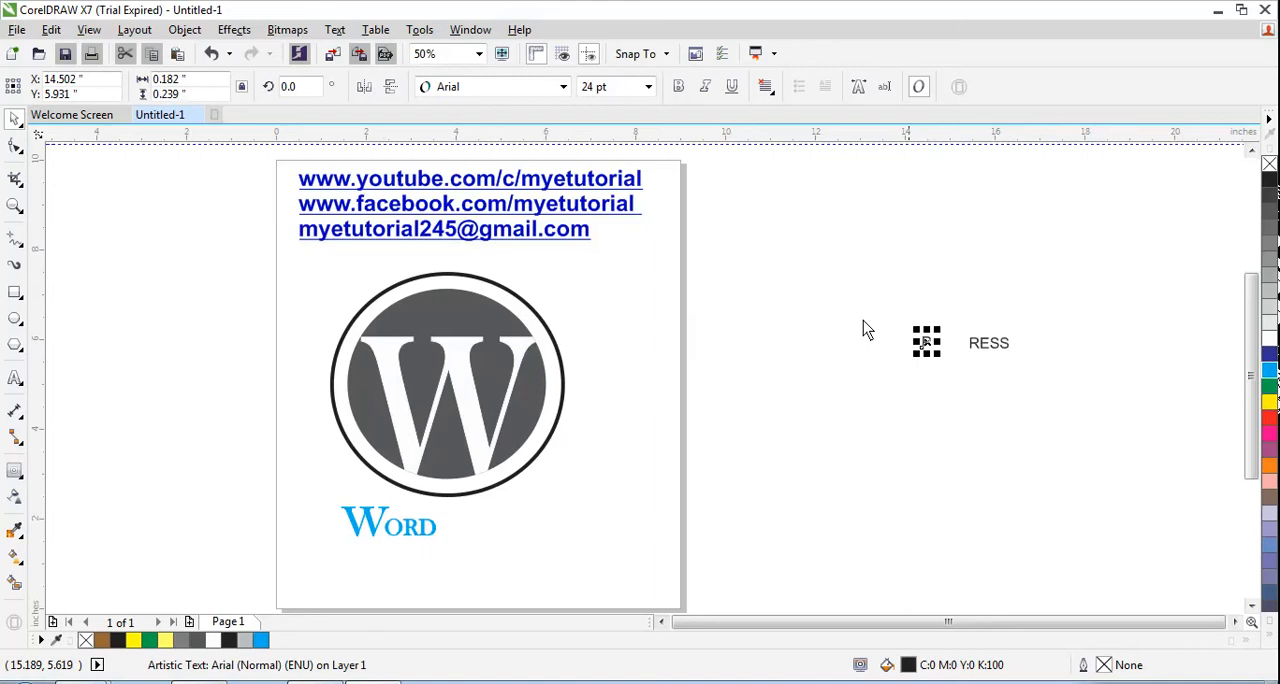
- Set the font of the letter P and "RESS" to Baskerville Old Face
click(563, 87)
click(486, 129)
click(567, 162)
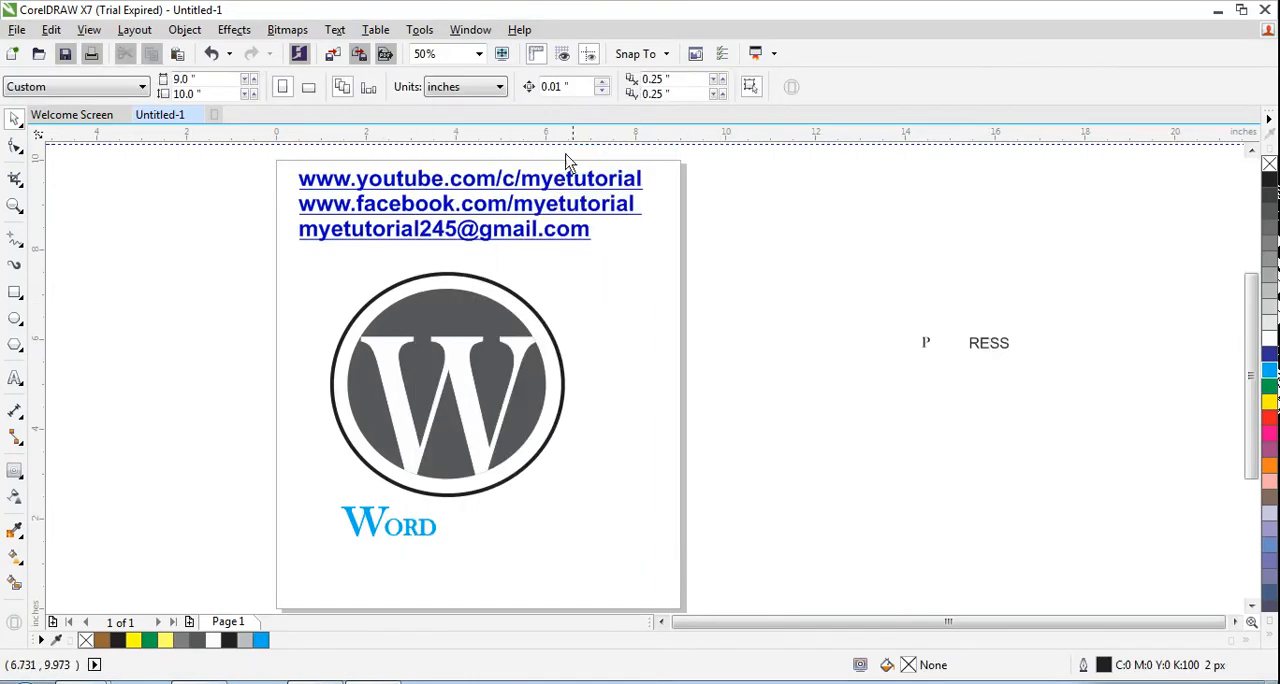
click(1005, 346)
click(564, 87)
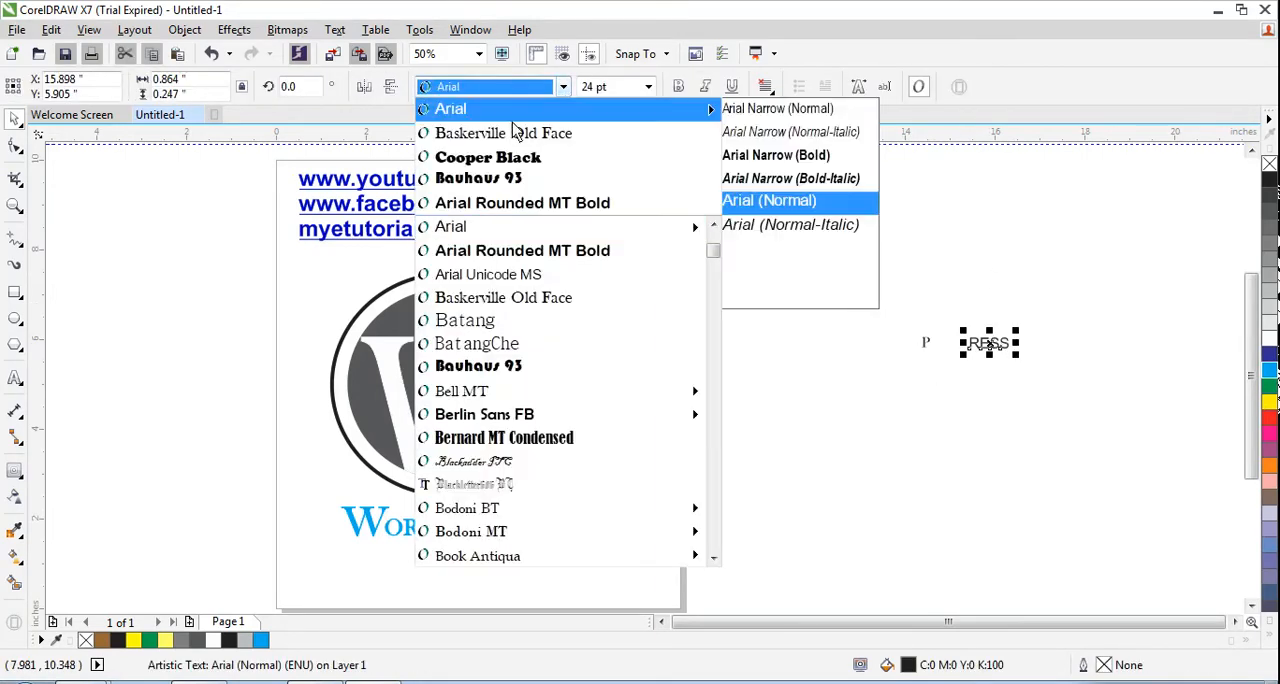
click(515, 132)
- Enlarge the letter P to about 80.6 pt and "RESS" to about 42.9 pt, placing them side by side
click(942, 344)
click(928, 343)
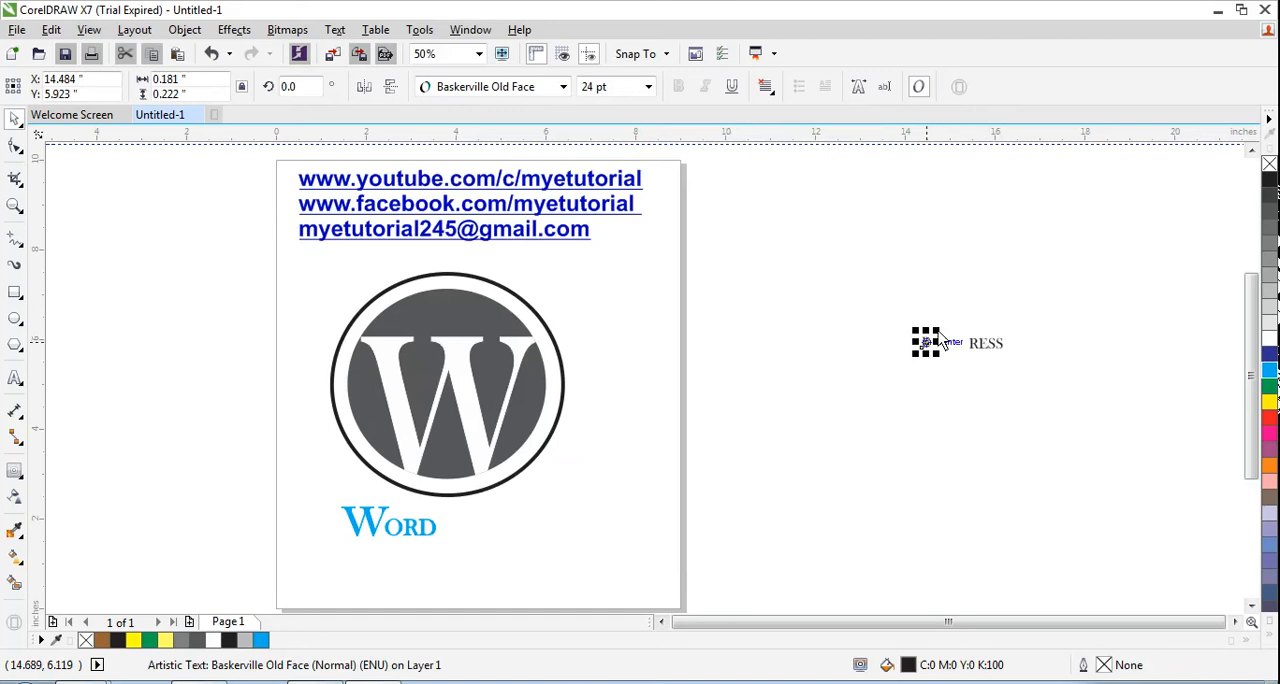
drag(938, 330, 970, 293)
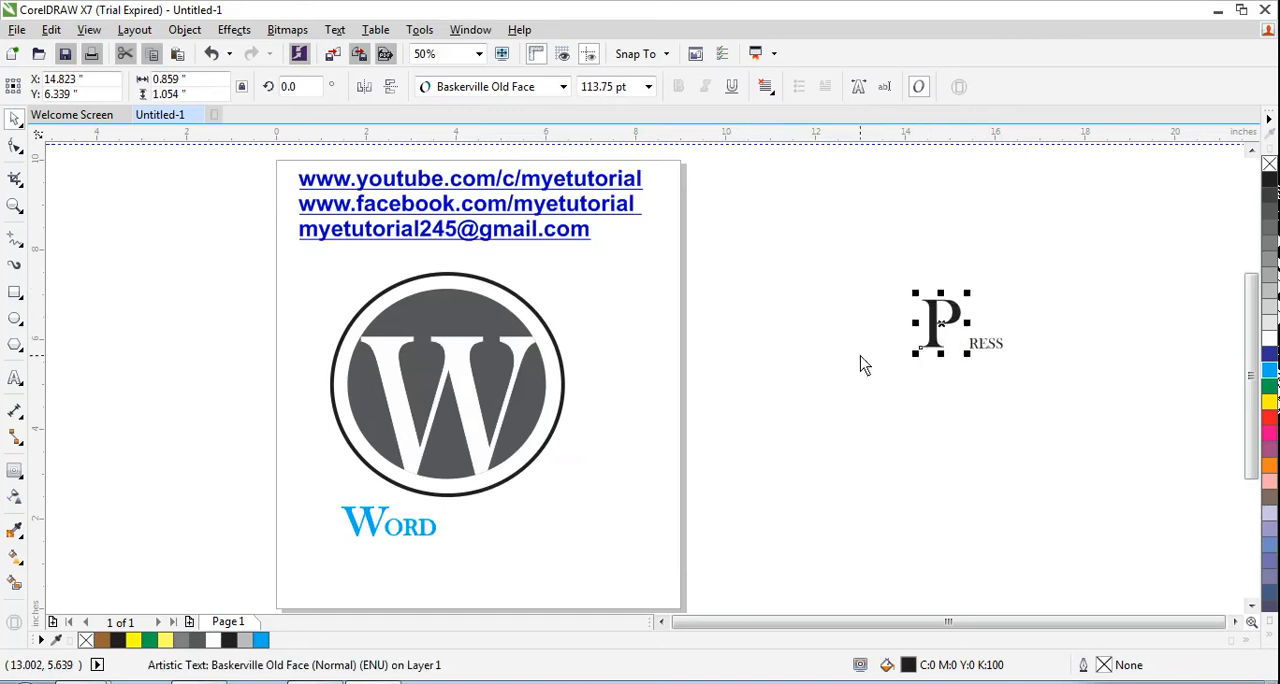
click(391, 527)
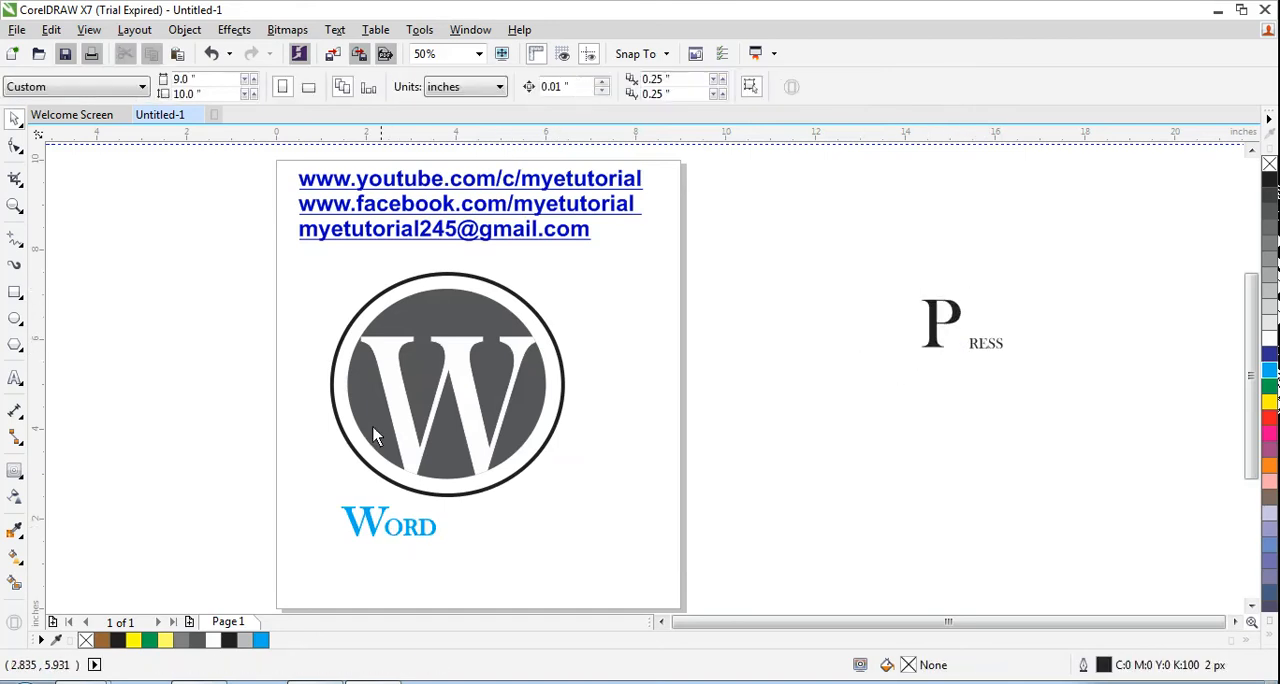
click(350, 527)
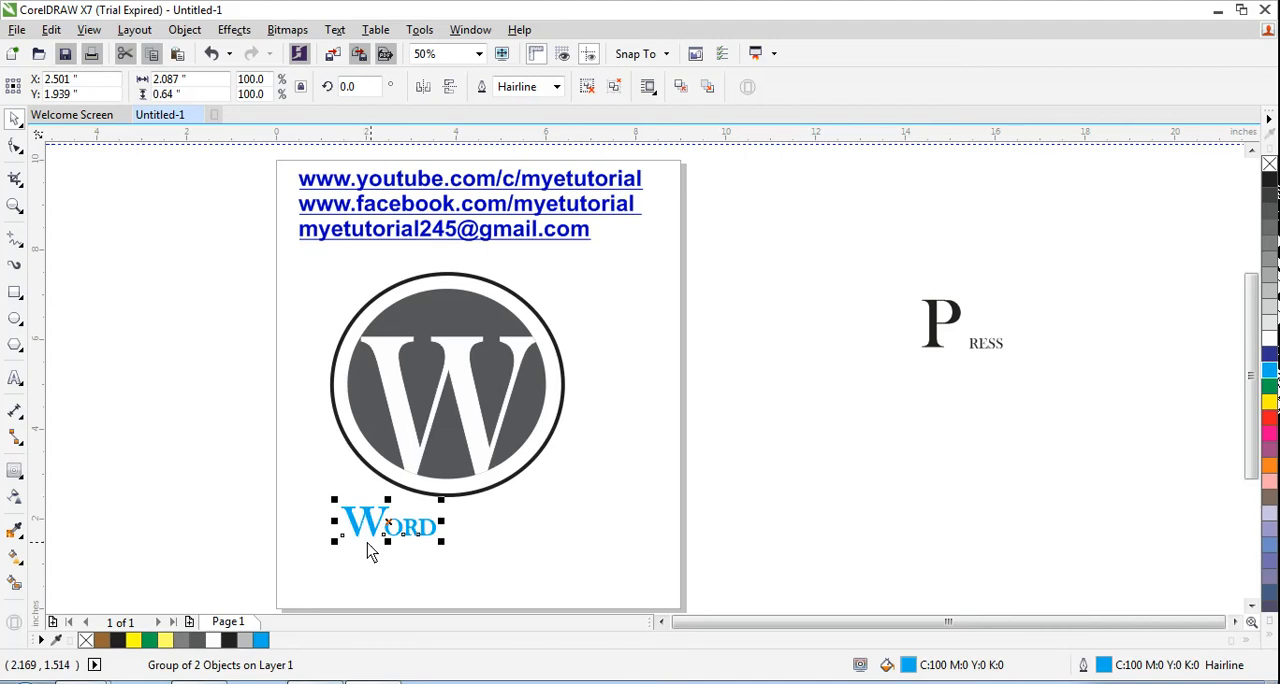
drag(318, 510, 463, 570)
mouse_move(891, 361)
mouse_down()
mouse_move(535, 525)
mouse_move(331, 529)
mouse_move(336, 505)
mouse_move(486, 531)
mouse_move(872, 362)
mouse_move(894, 337)
mouse_up()
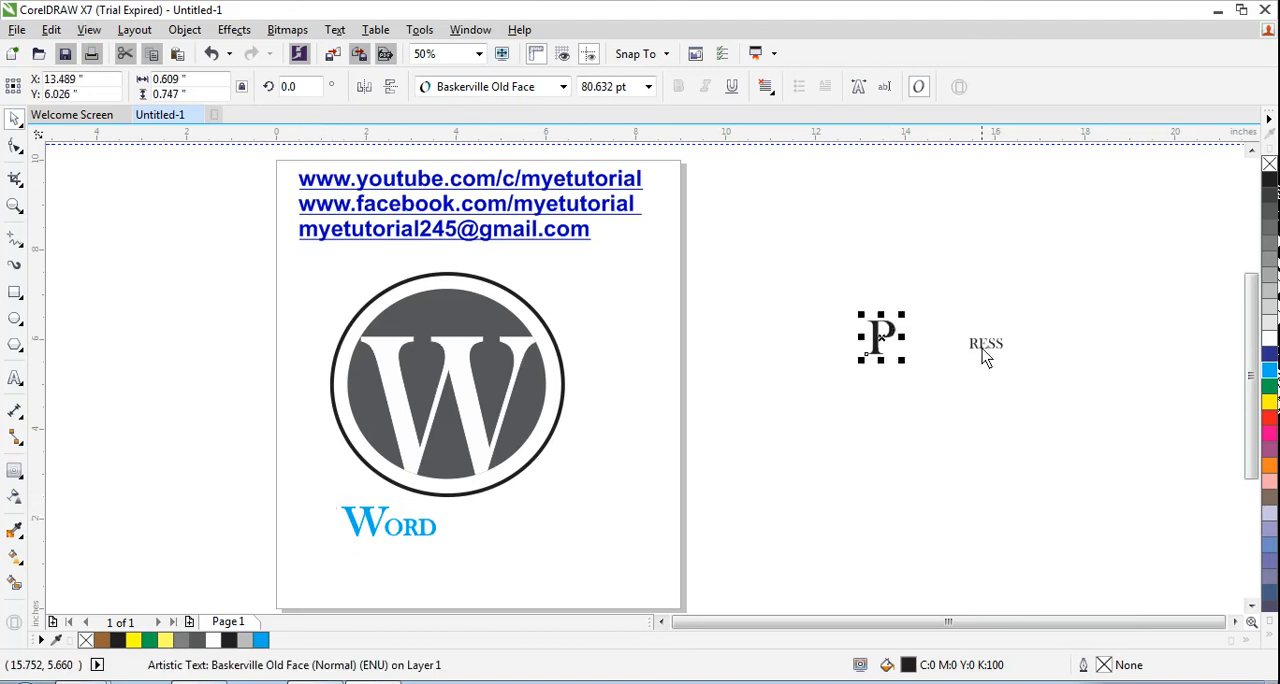
drag(988, 357, 924, 350)
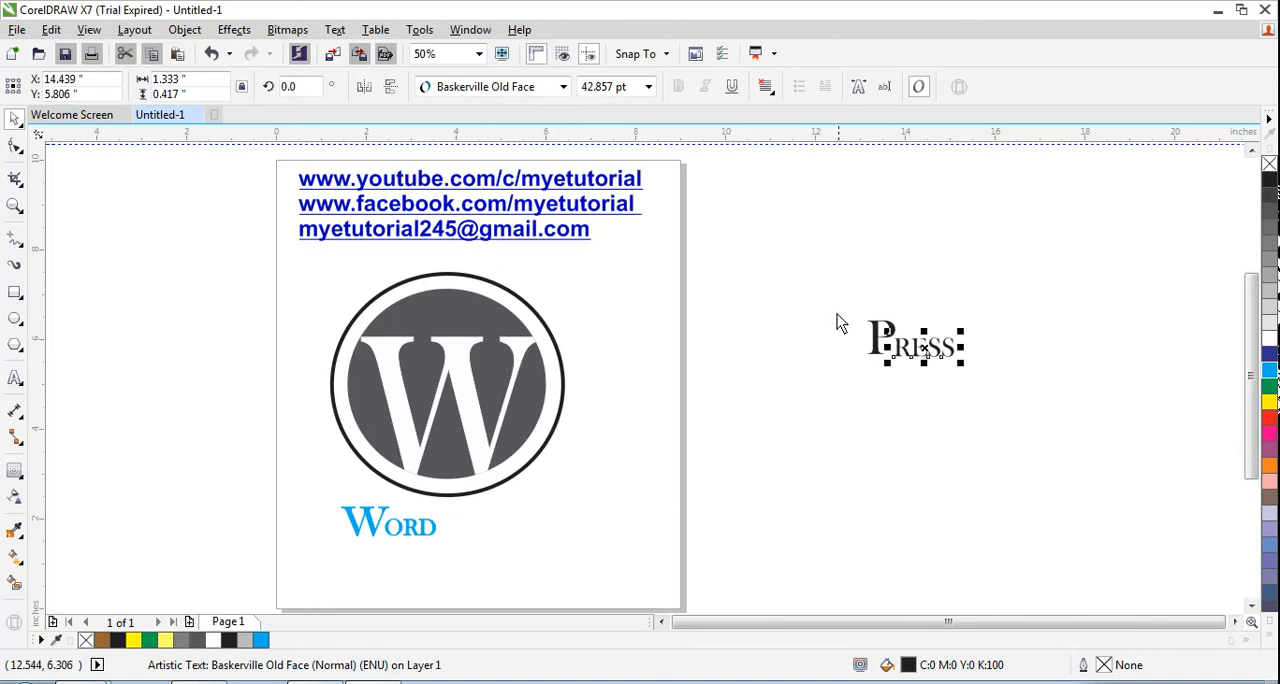
- Group the letter P and "RESS" into one object
drag(837, 314, 977, 374)
right_click(897, 337)
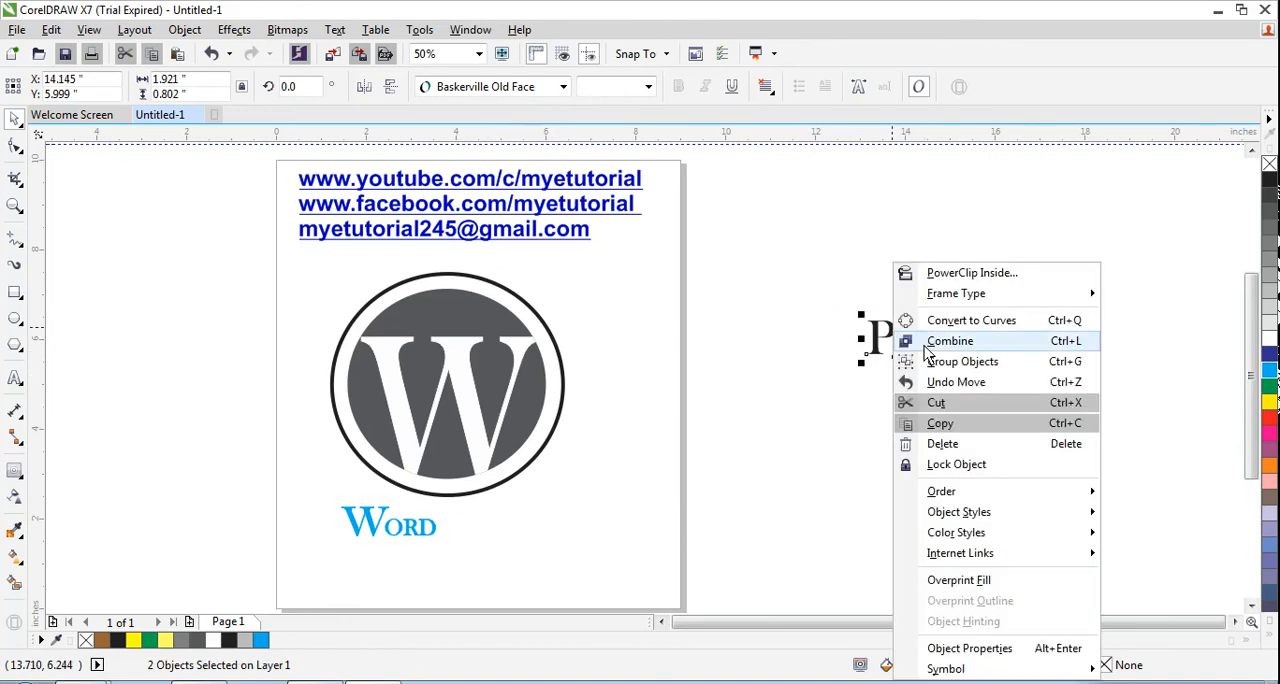
click(958, 363)
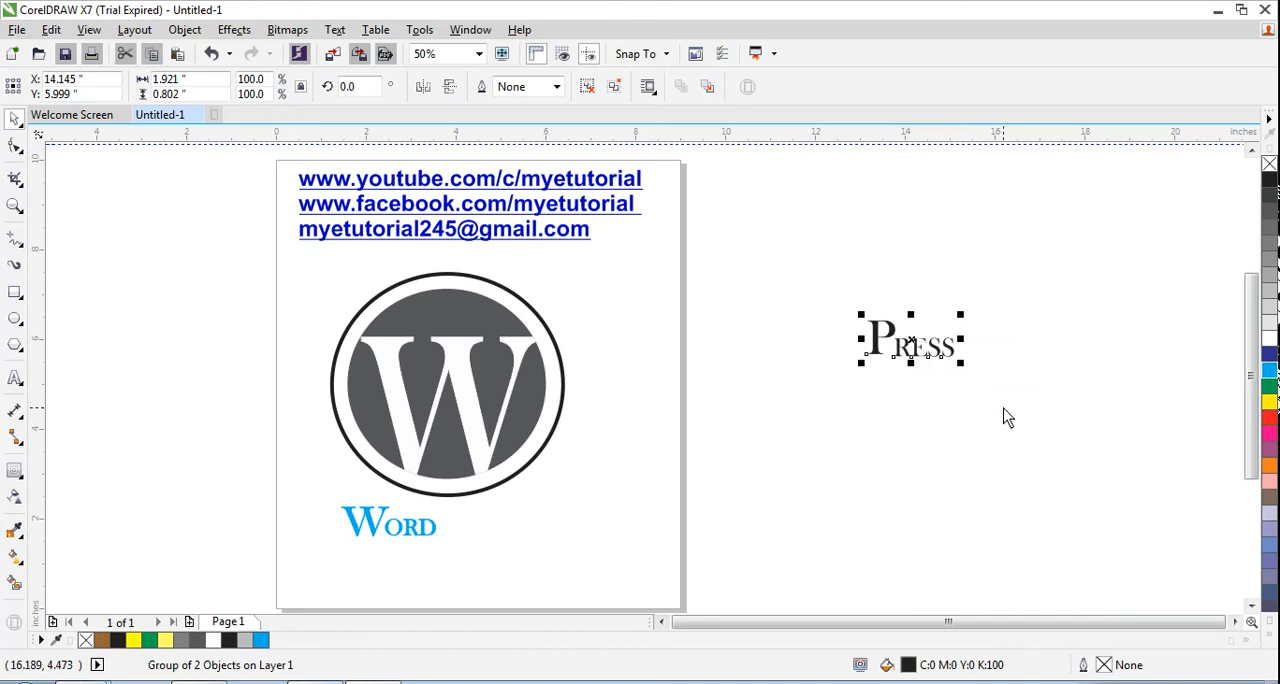
- Following the browser reference, give the "PRESS" group a dark grey fill and outline and place it right of "WORD" beneath the circle
key(alt+Tab)
key(alt+Tab)
right_click(1268, 222)
click(1268, 222)
drag(895, 340, 464, 513)
click(636, 518)
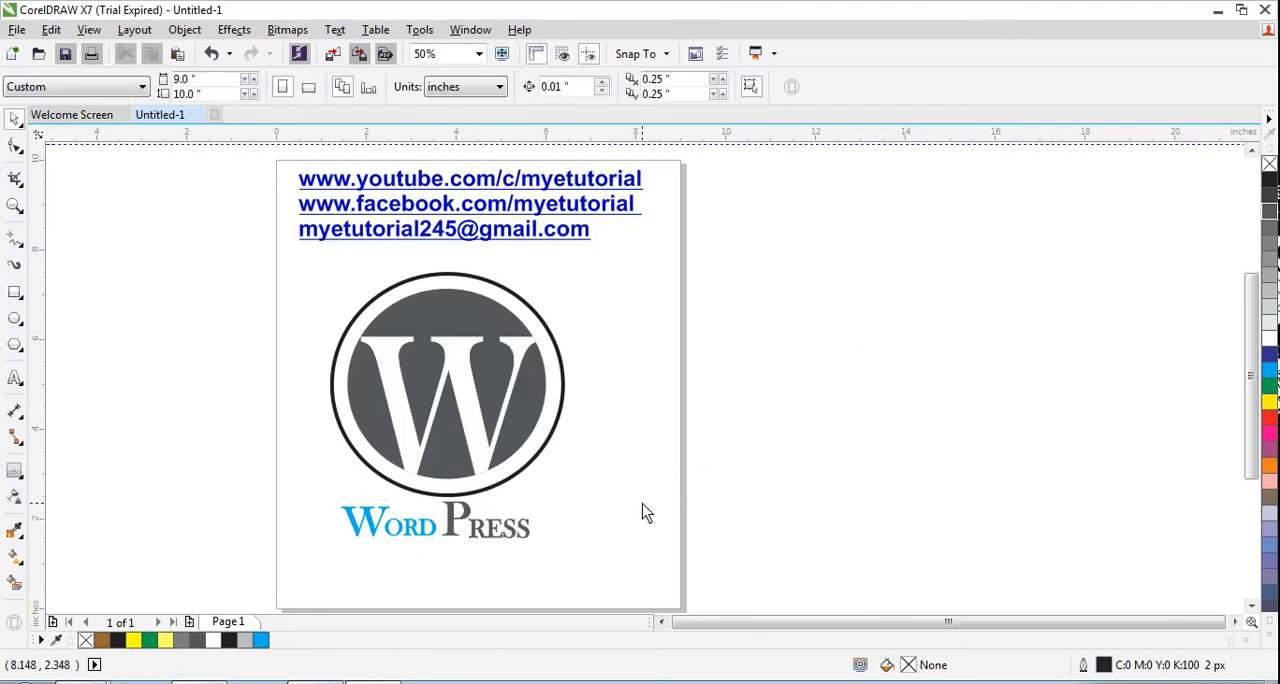
- Check the browser reference, select the complete logo with its "WORD PRESS" text and convert it to a 300 dpi CMYK bitmap
key(alt+Tab)
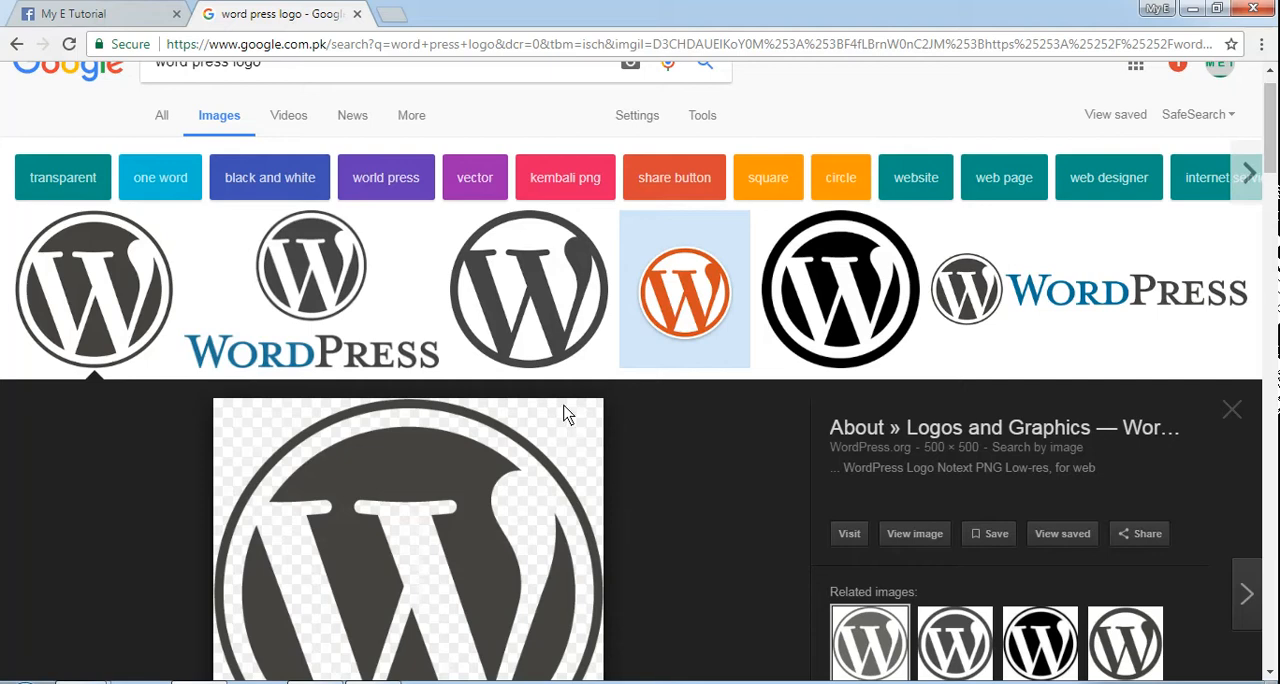
key(alt+Tab)
click(430, 398)
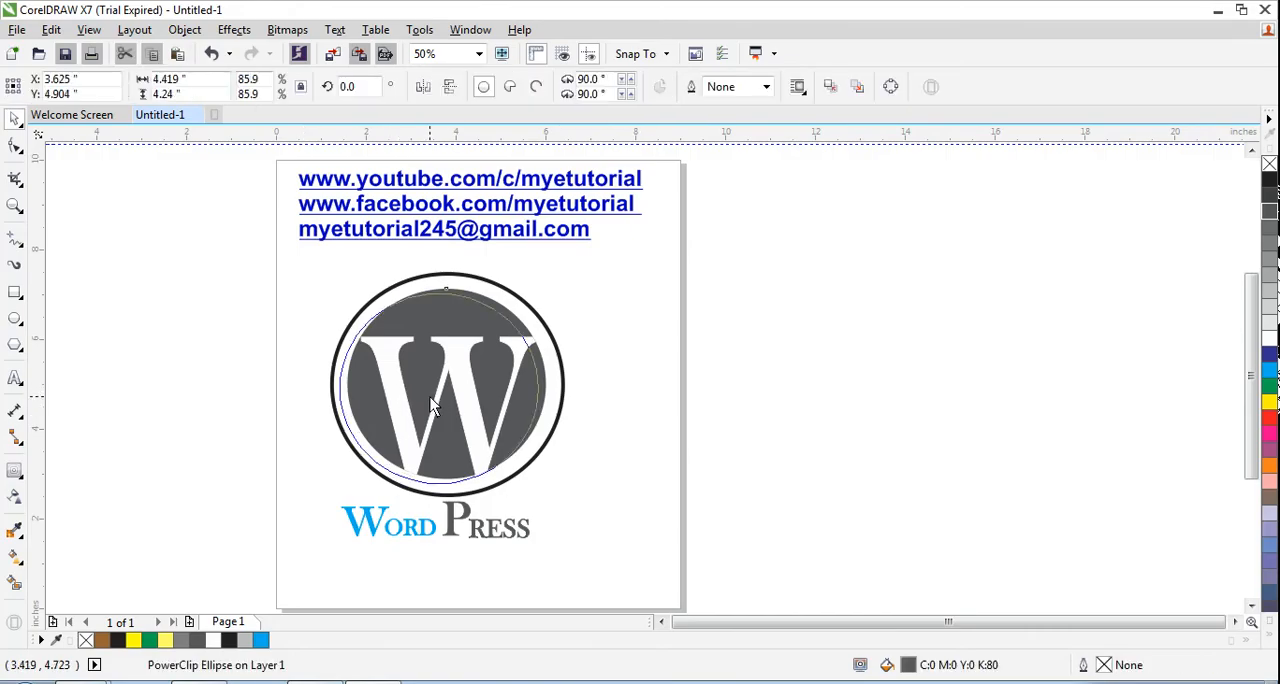
click(312, 279)
drag(302, 262, 602, 560)
click(286, 30)
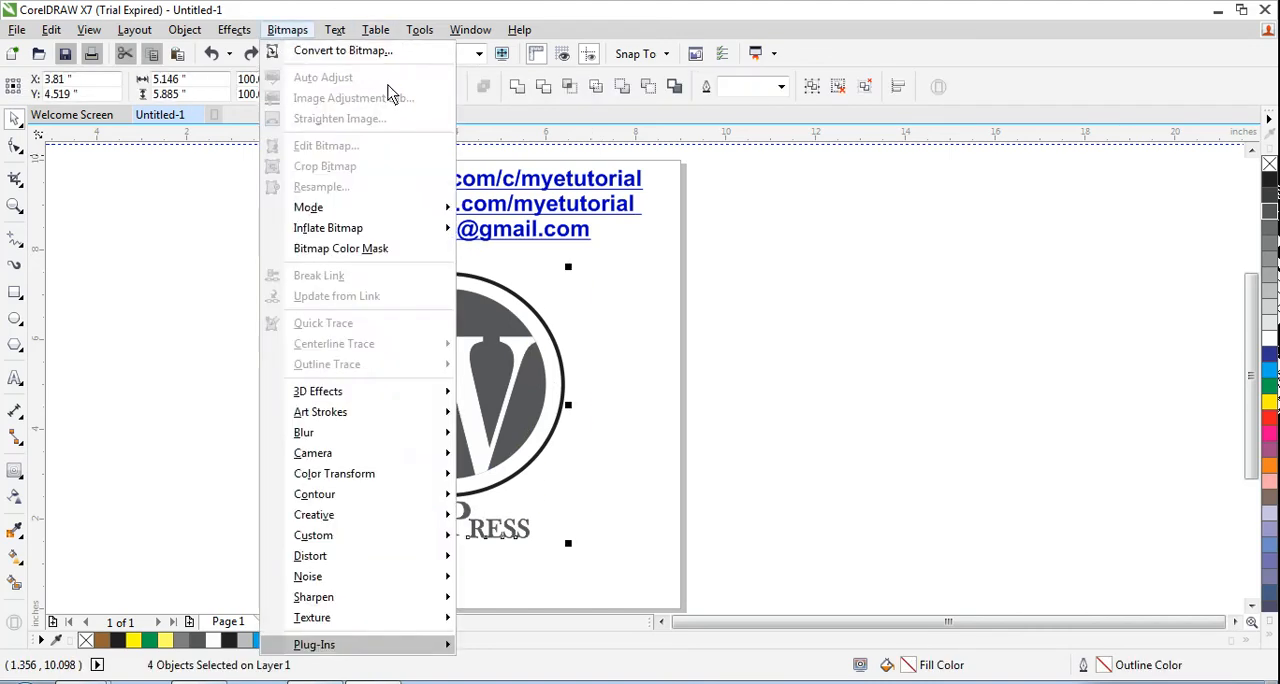
click(340, 49)
click(580, 447)
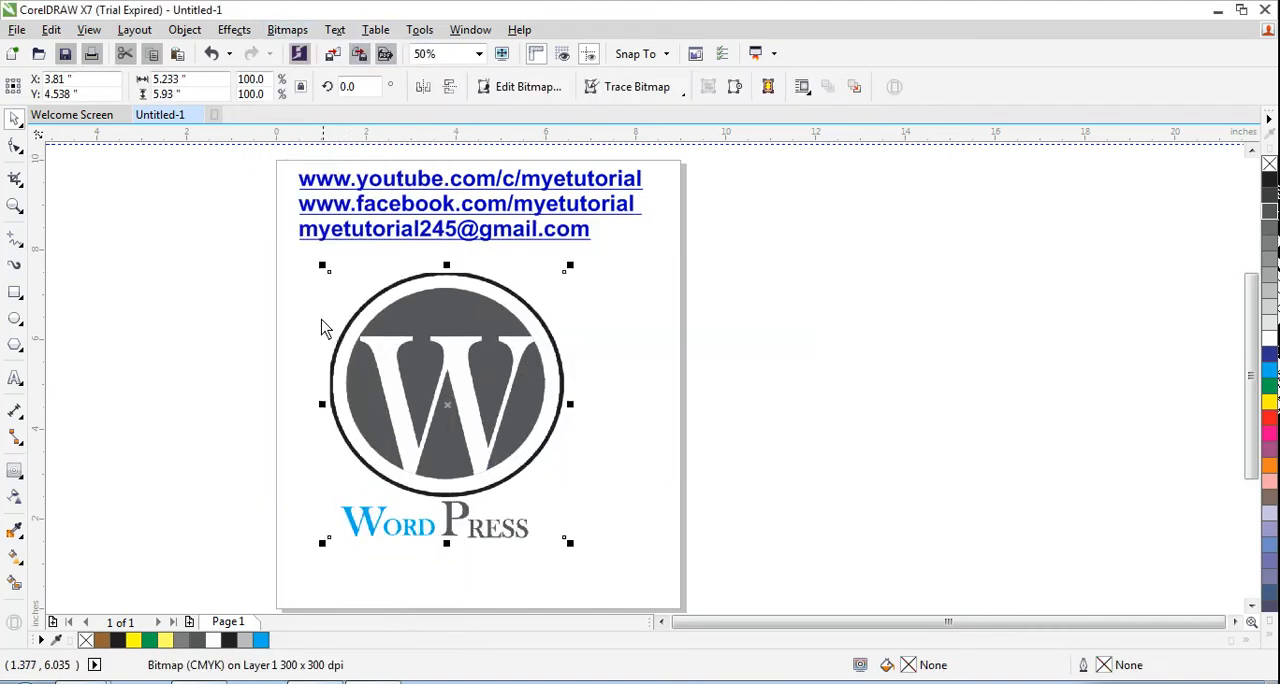
click(300, 271)
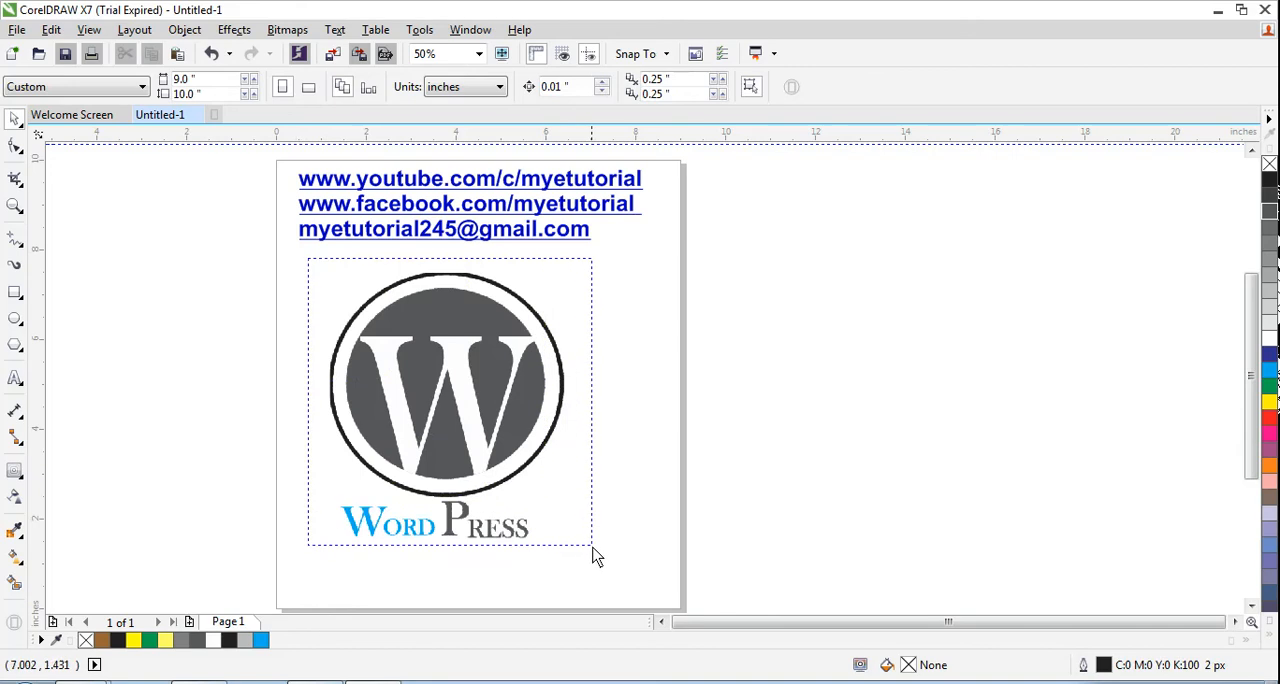
click(563, 406)
right_click(537, 309)
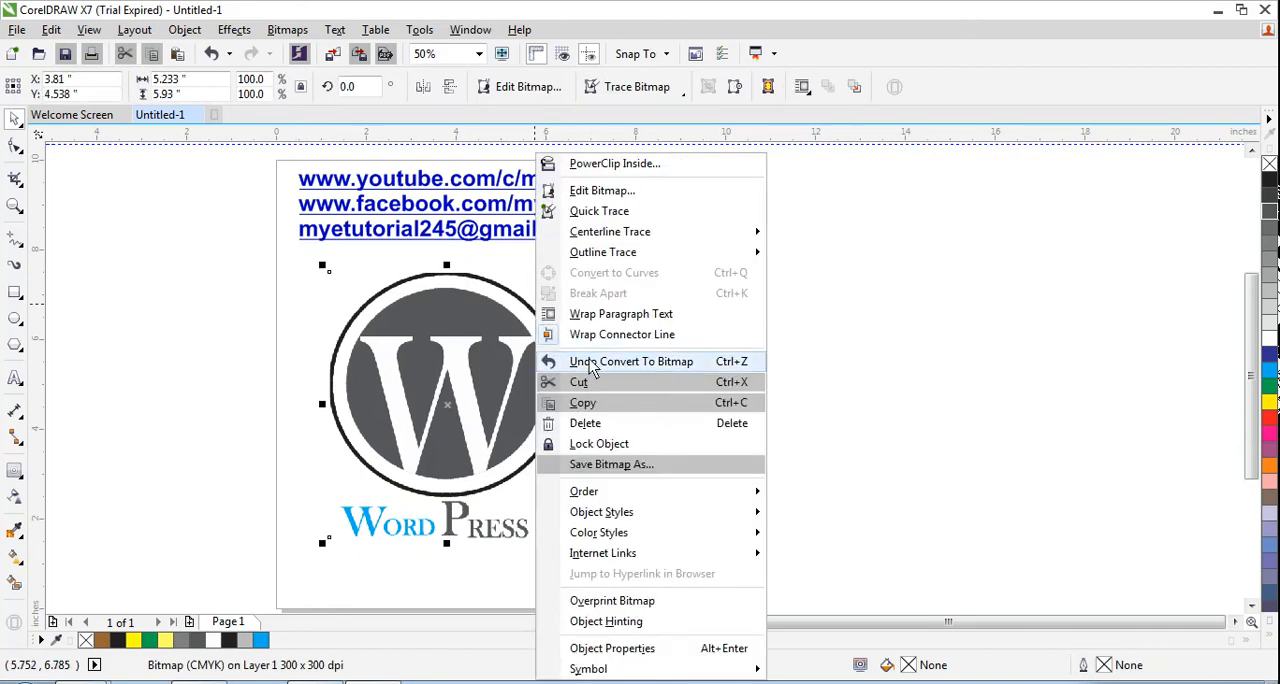
mouse_move(607, 238)
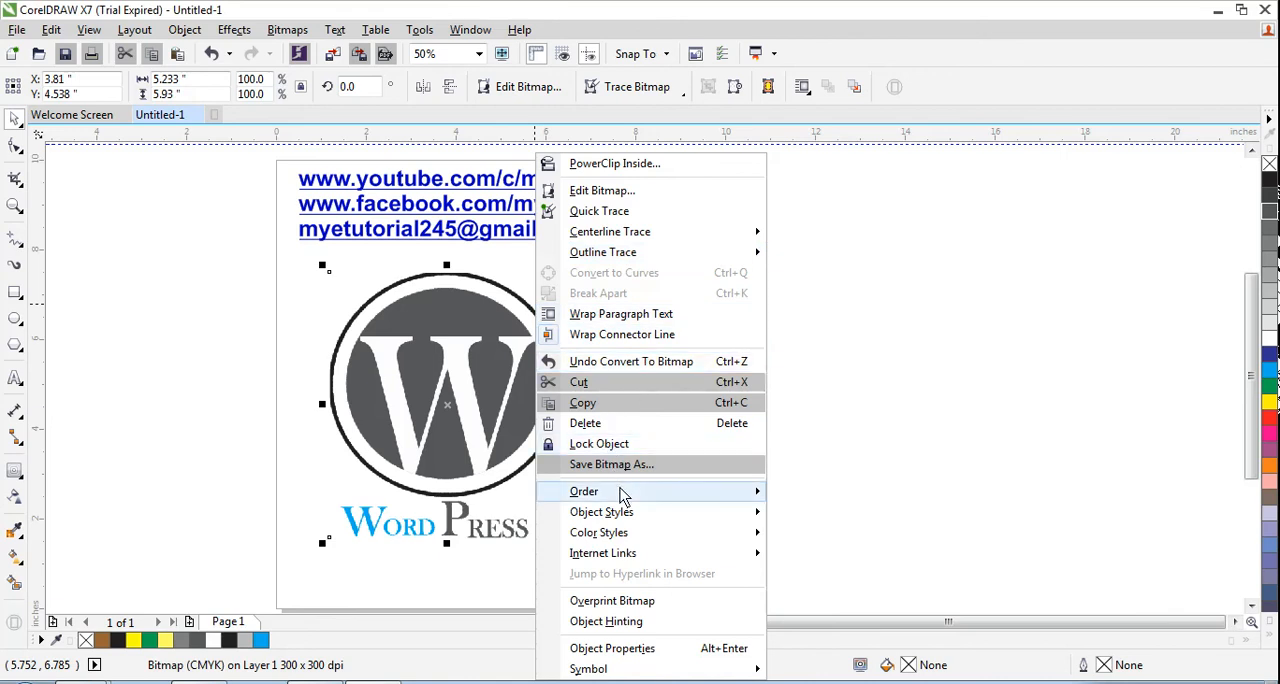
mouse_move(630, 500)
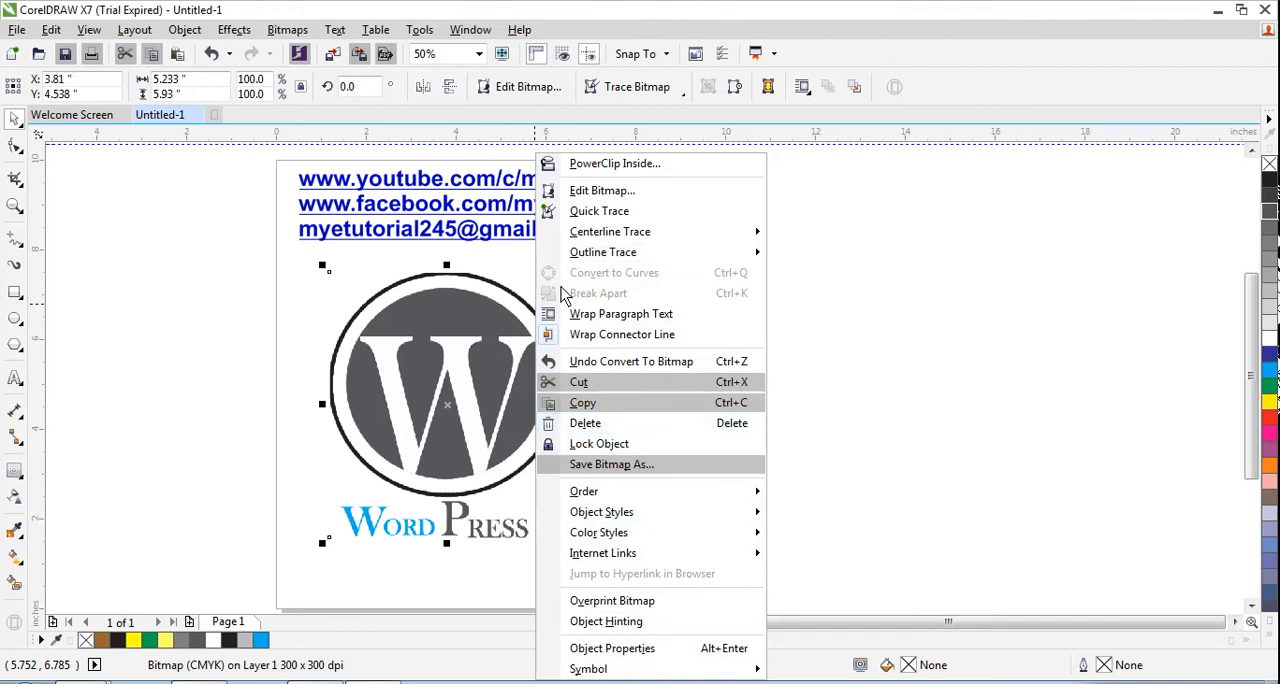
- Move the logo bitmap off the page onto the empty pasteboard to its right, centred at about X 14.6", Y 5.33"
click(323, 296)
drag(426, 390, 980, 337)
click(731, 403)
click(686, 432)
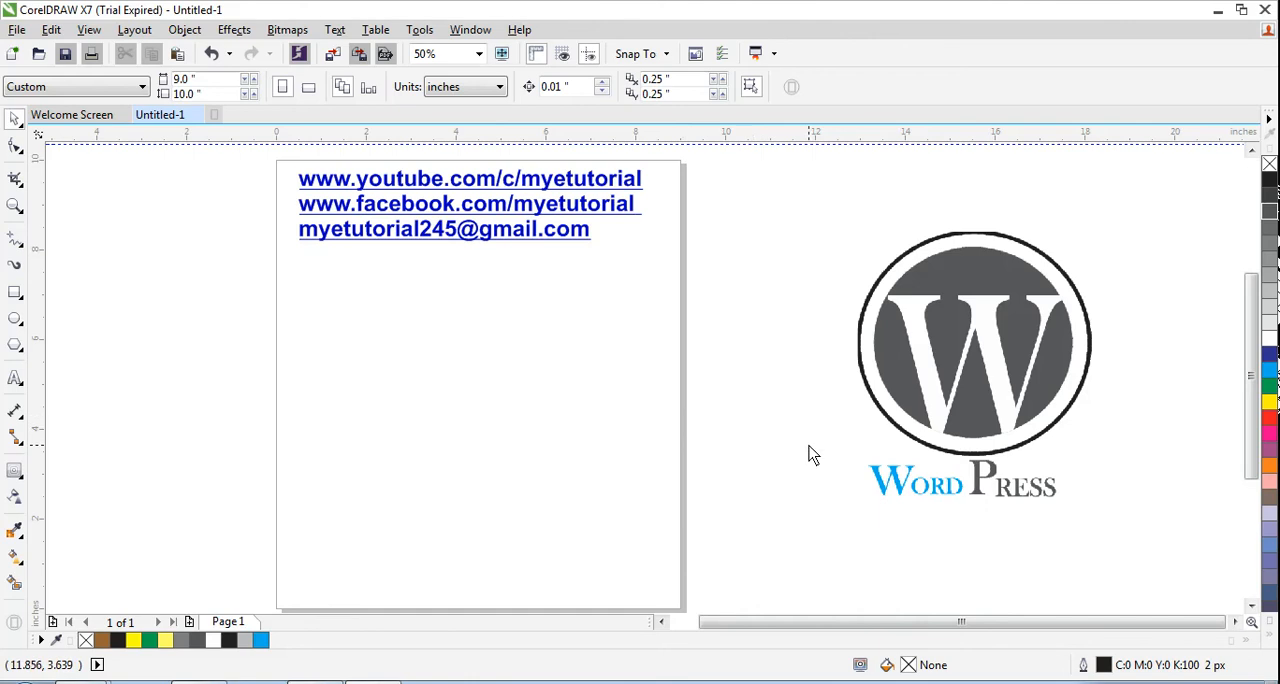
drag(906, 487, 950, 490)
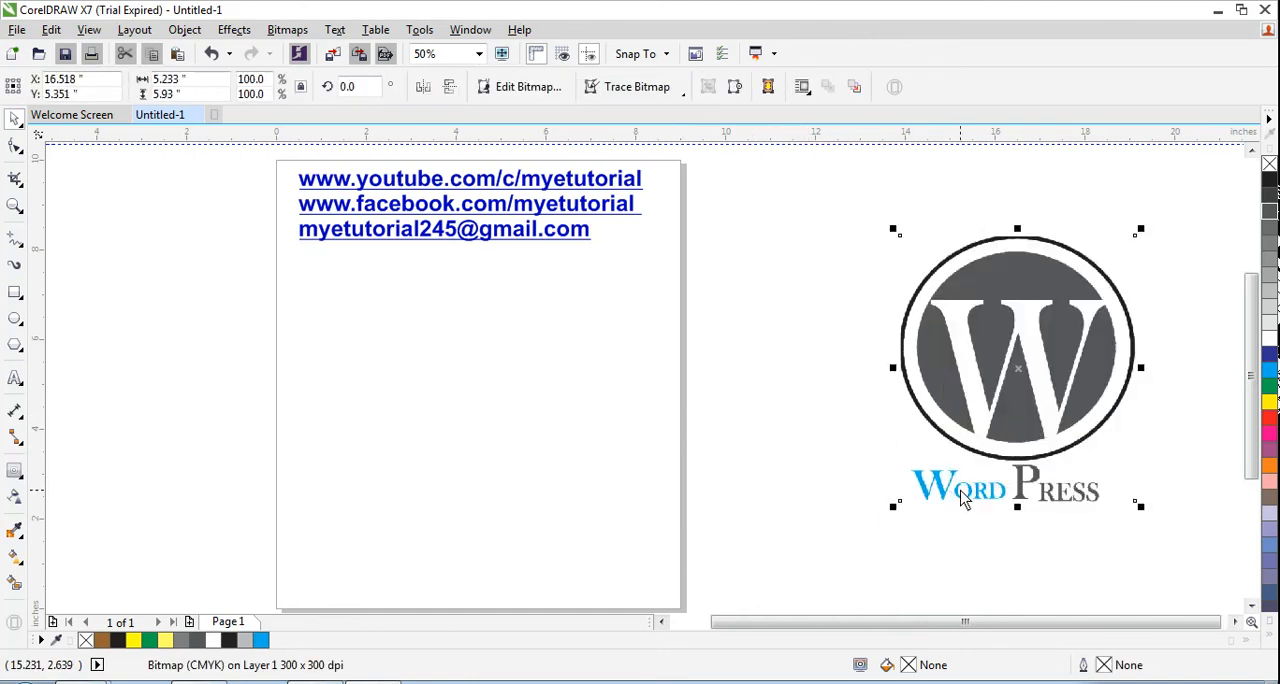
drag(977, 392, 891, 393)
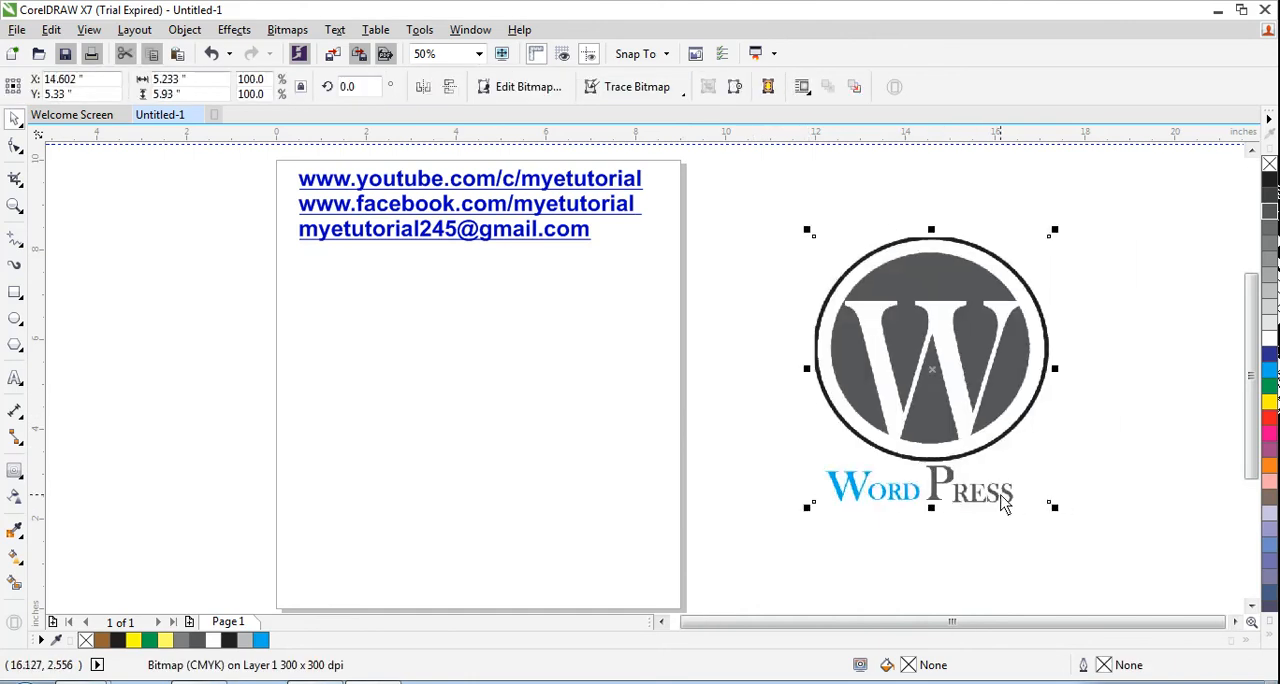
click(1111, 420)
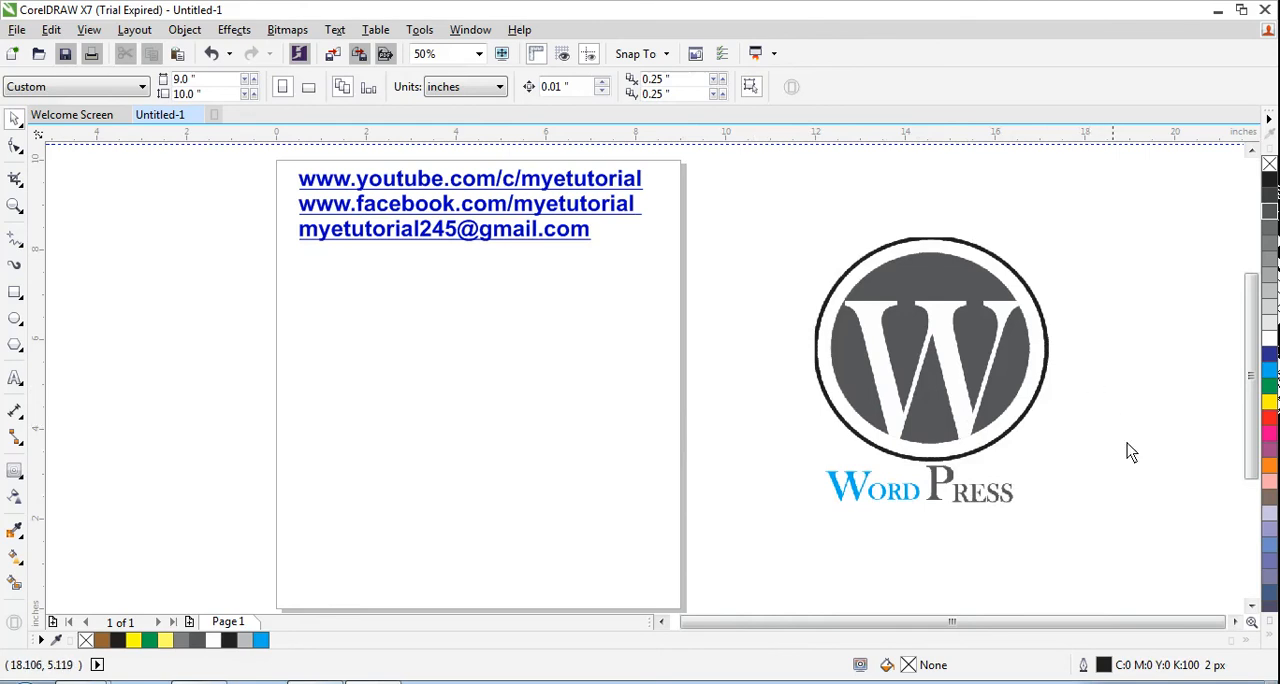
click(1130, 682)
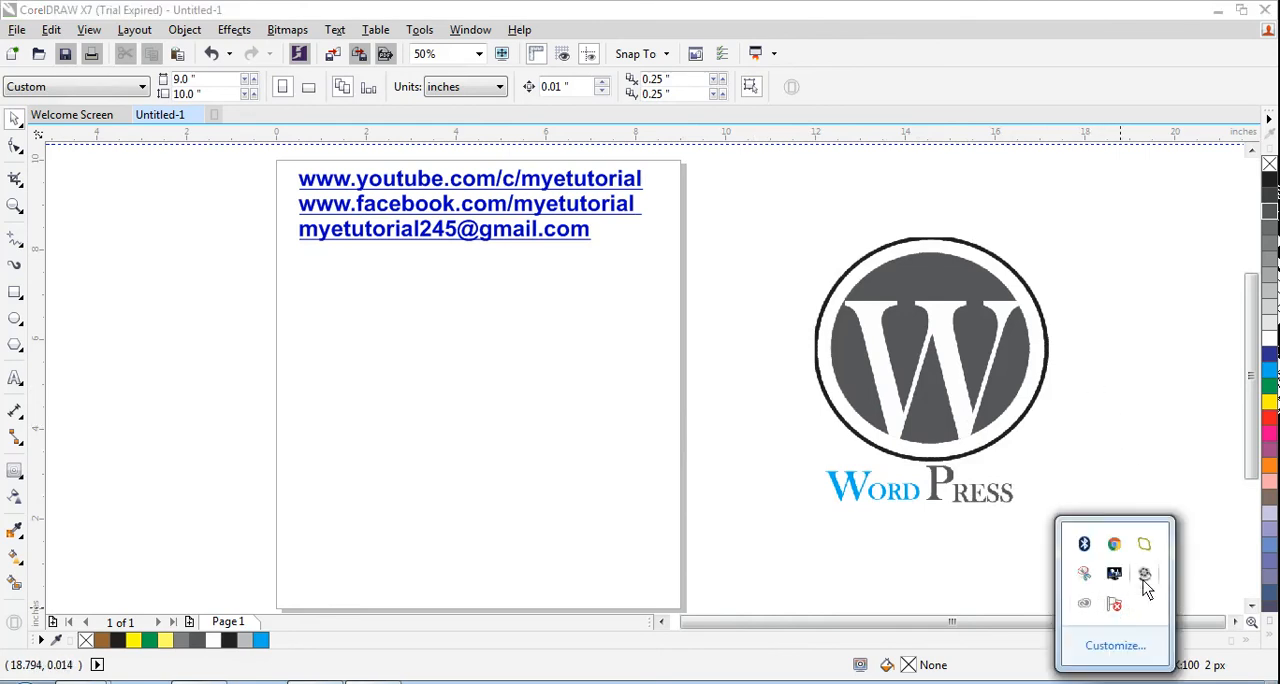
right_click(1145, 574)
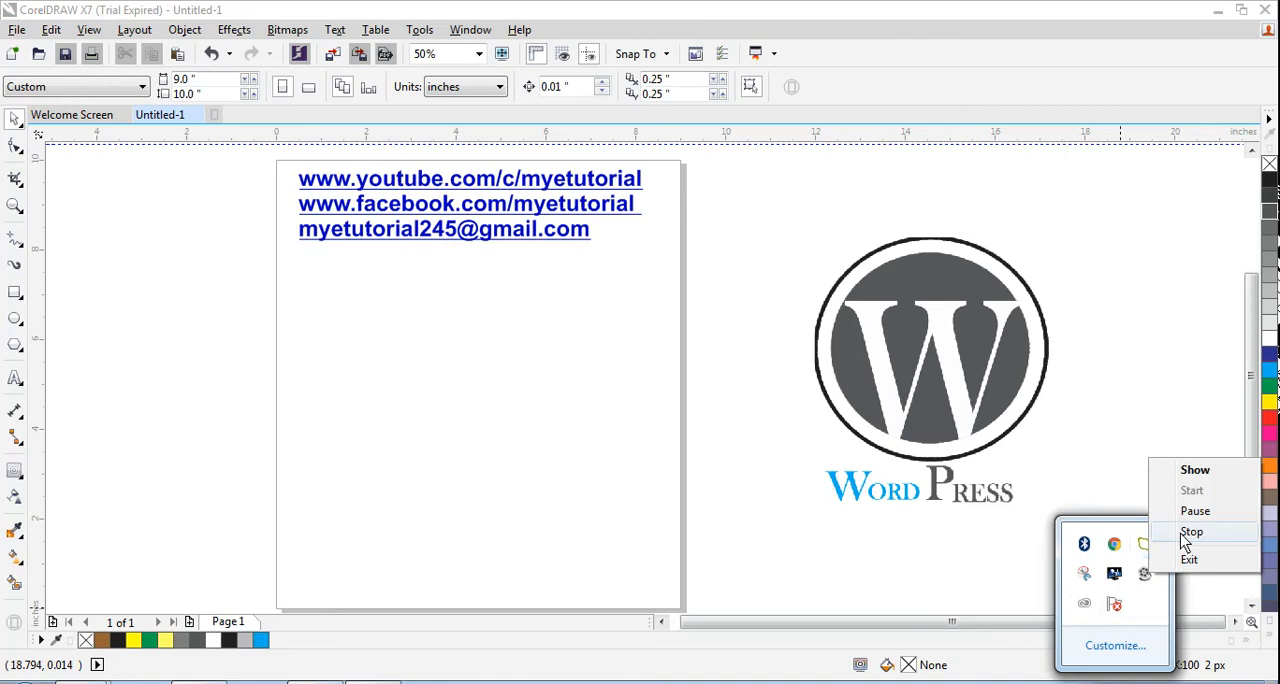